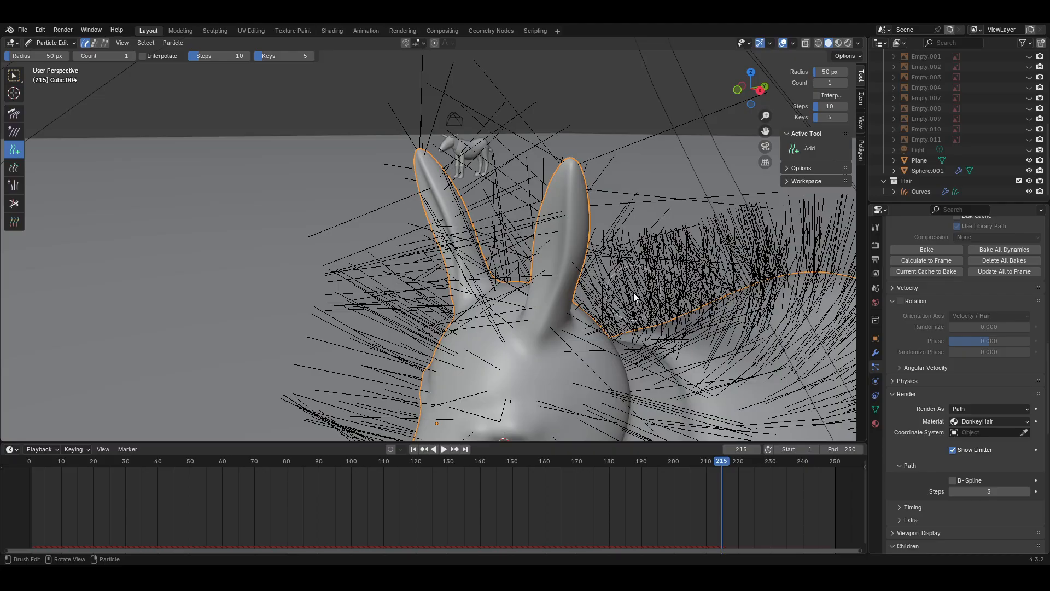
- Preview the donkey in rendered viewport shading and return to solid shading
mouse_move(634, 298)
middle_down()
mouse_move(588, 296)
mouse_move(563, 262)
mouse_move(499, 322)
mouse_move(471, 235)
middle_up()
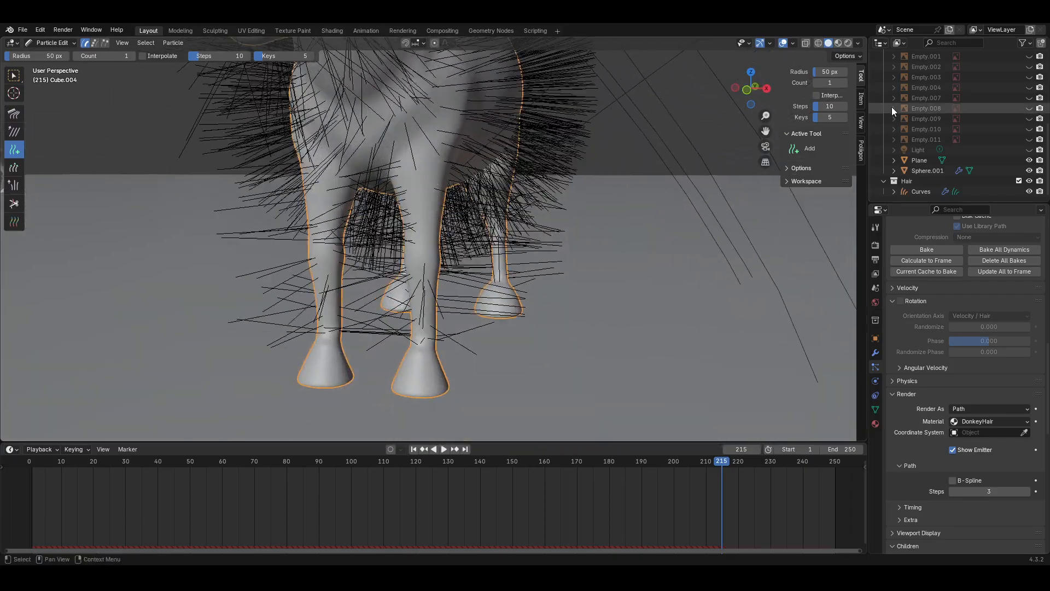
click(847, 43)
middle_drag(563, 209, 514, 372)
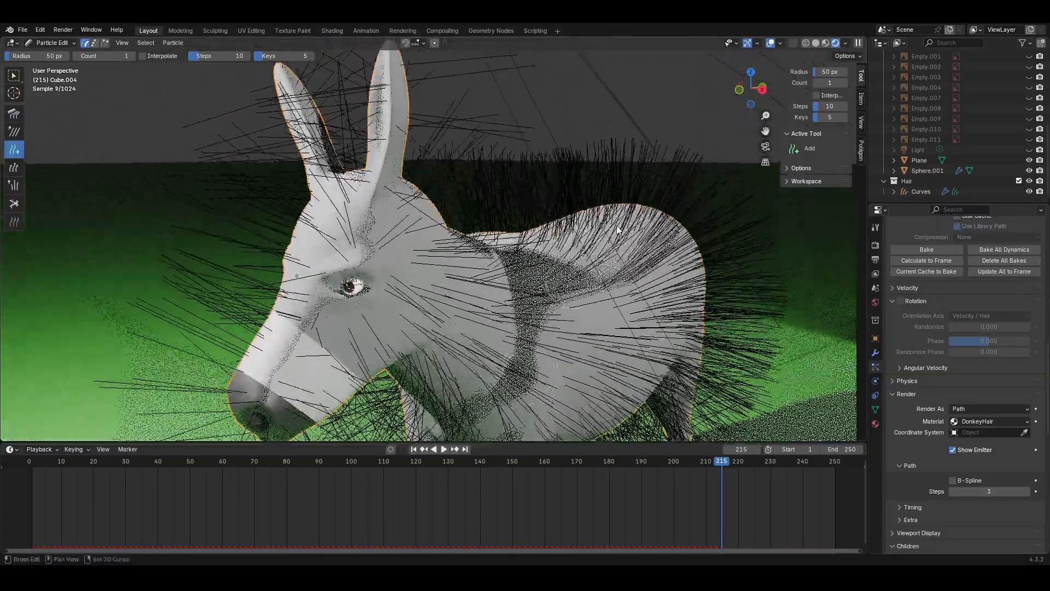
click(814, 43)
- Switch the donkey from Particle Edit to Object Mode
scroll(944, 350, up, 3)
scroll(944, 350, up, 15)
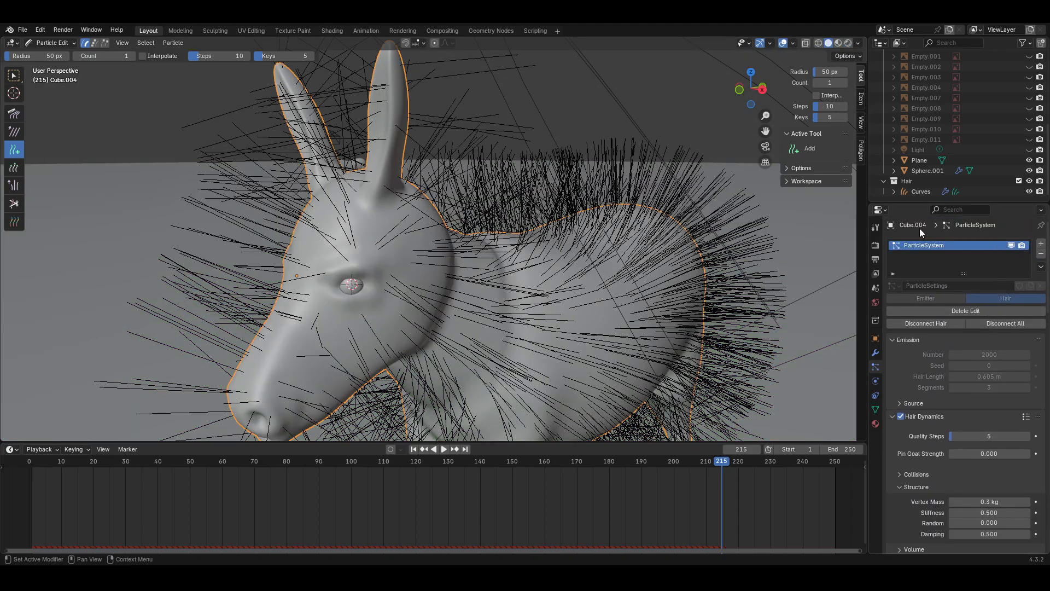
click(71, 45)
click(67, 53)
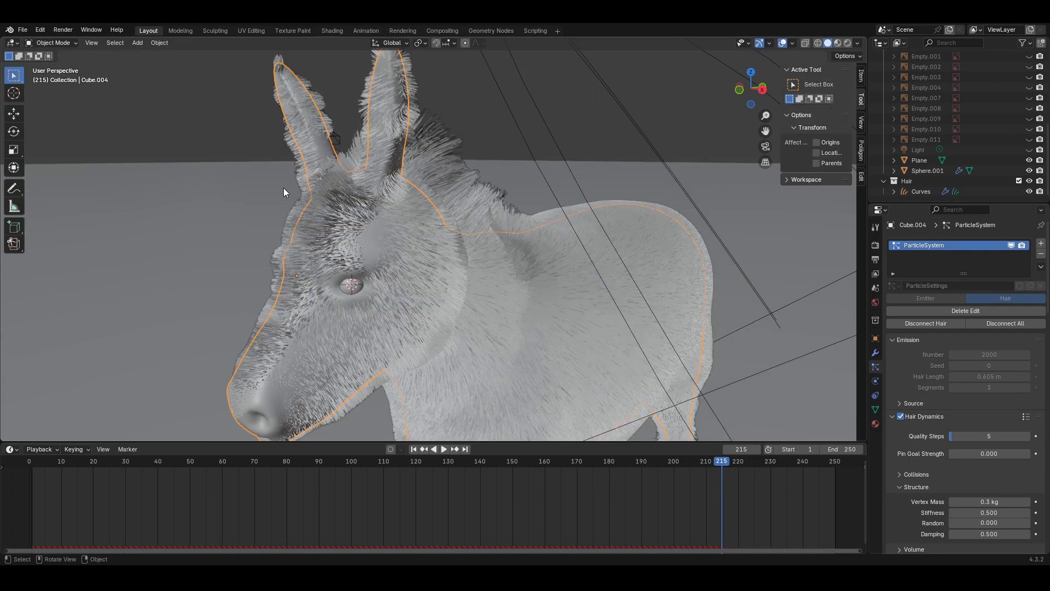
- Examine the fur coverage on the donkey's head, ears and mane from several angles
middle_drag(283, 189, 514, 248)
ctrl+middle_drag(528, 292, 526, 173)
shift+middle_drag(582, 61, 555, 364)
middle_drag(507, 270, 344, 301)
middle_drag(319, 257, 694, 280)
scroll(494, 250, down, 5)
middle_drag(493, 250, 426, 297)
scroll(508, 287, up, 5)
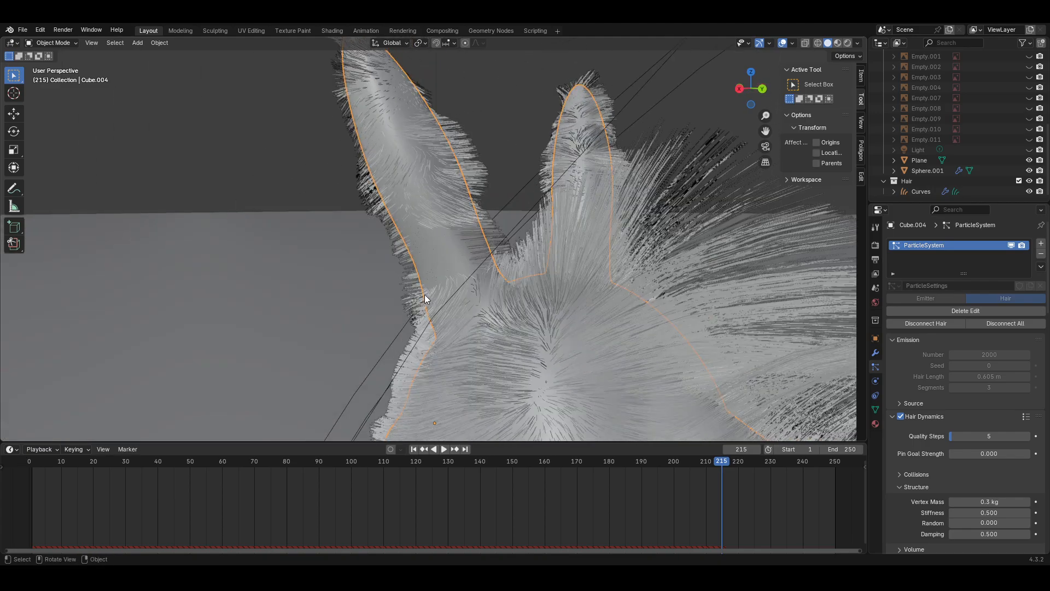
middle_drag(440, 247, 432, 245)
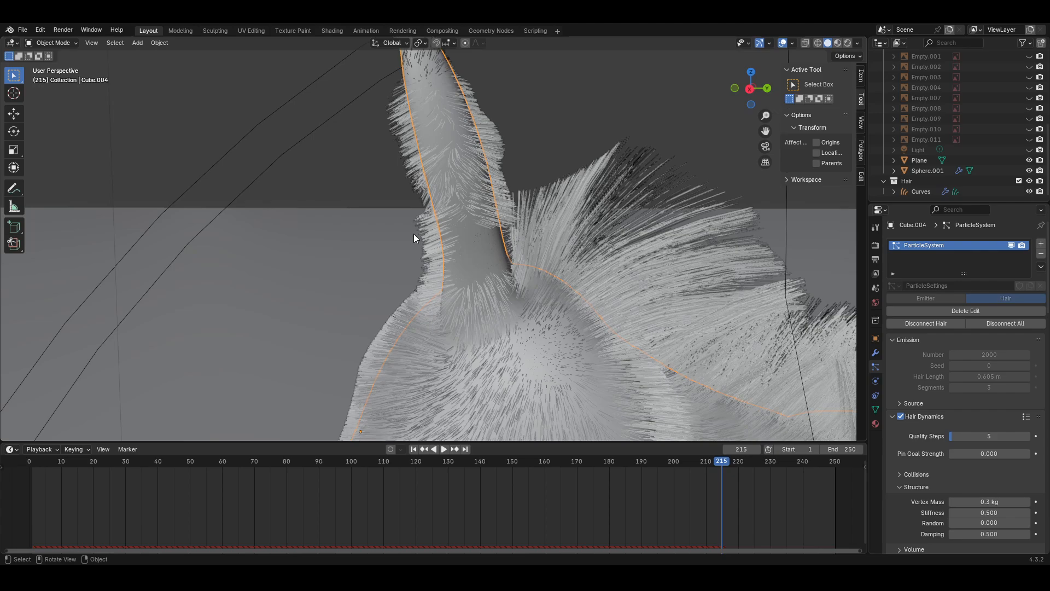
- Check the donkey's painted hair weights in Weight Paint mode and return to Object Mode
click(58, 43)
click(58, 44)
click(71, 43)
click(78, 98)
click(139, 43)
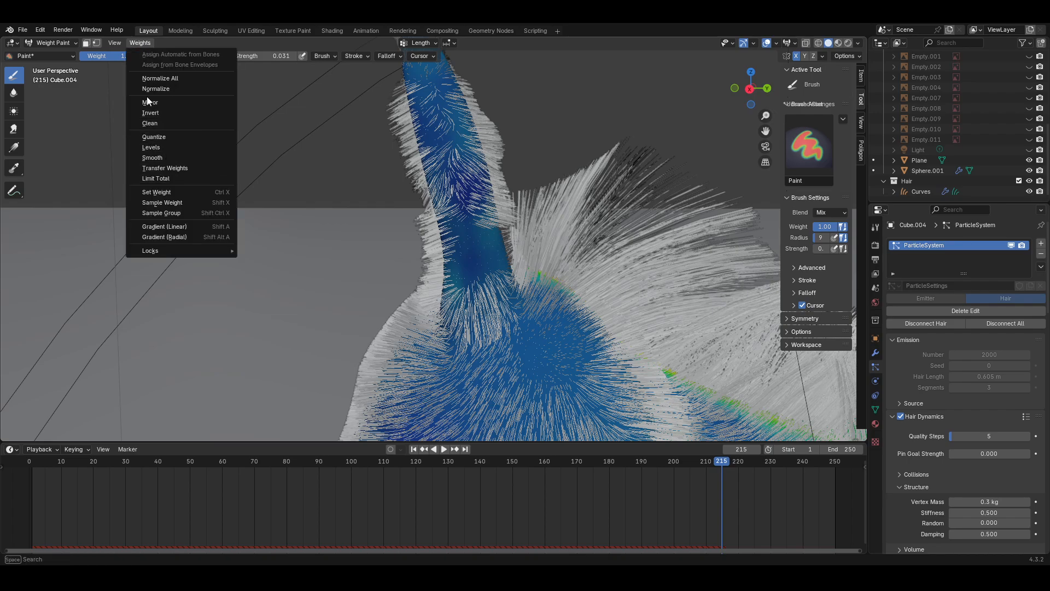
click(53, 42)
click(54, 54)
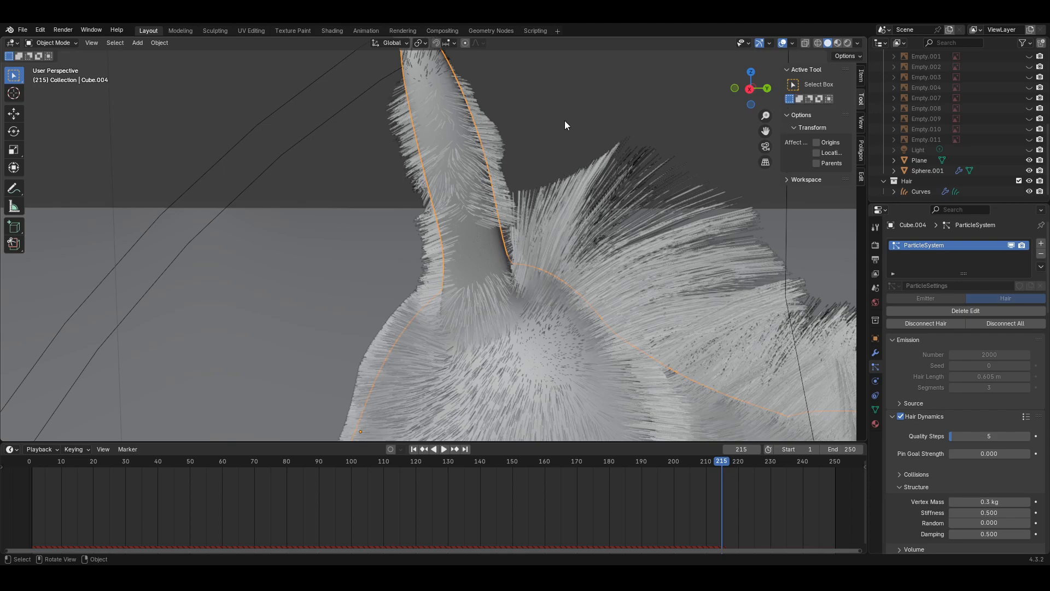
- Inspect the donkey's ear and head mesh in Edit Mode and return to Object Mode
click(159, 43)
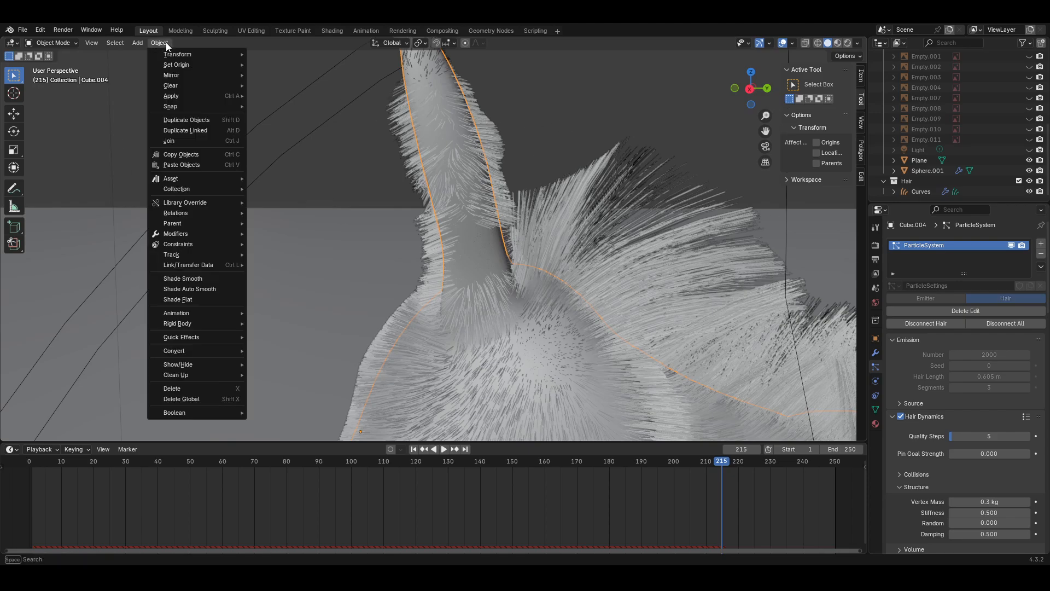
key(Tab)
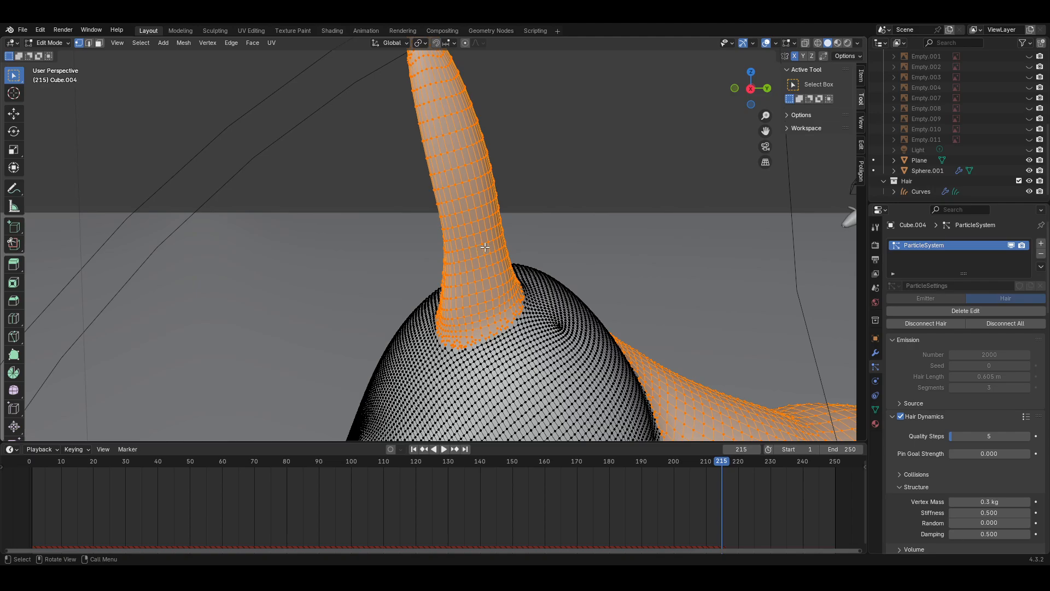
click(481, 239)
middle_drag(476, 234, 434, 294)
key(Tab)
scroll(434, 274, down, 4)
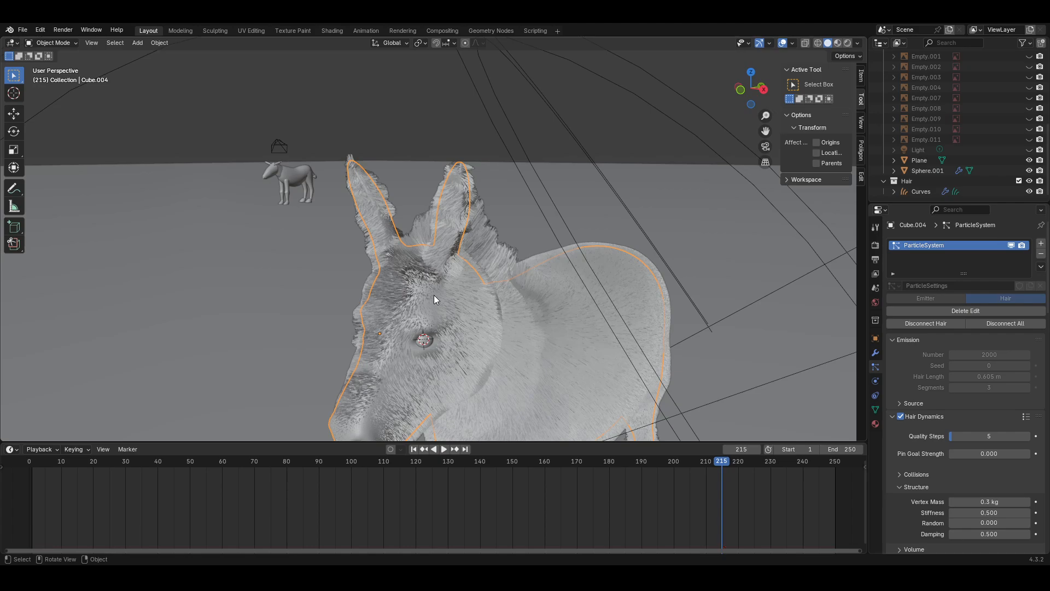
click(135, 44)
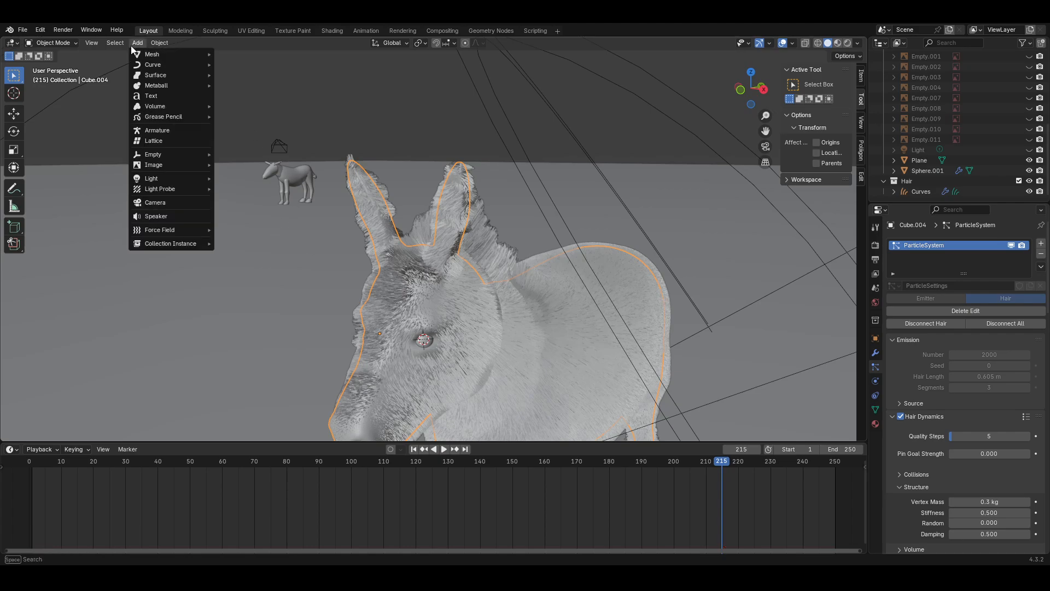
middle_drag(708, 351, 500, 275)
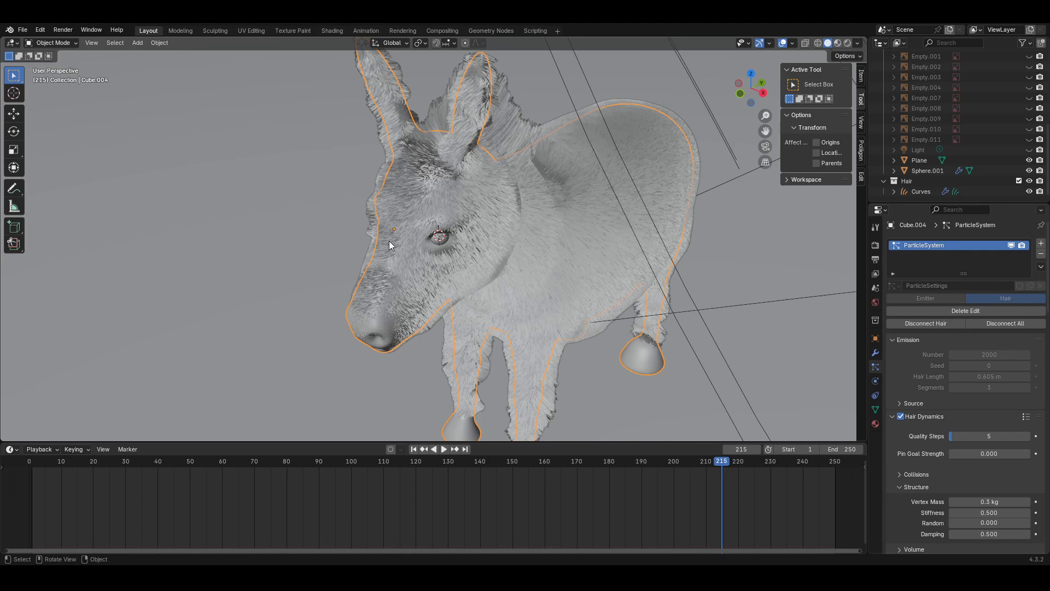
middle_drag(476, 274, 423, 227)
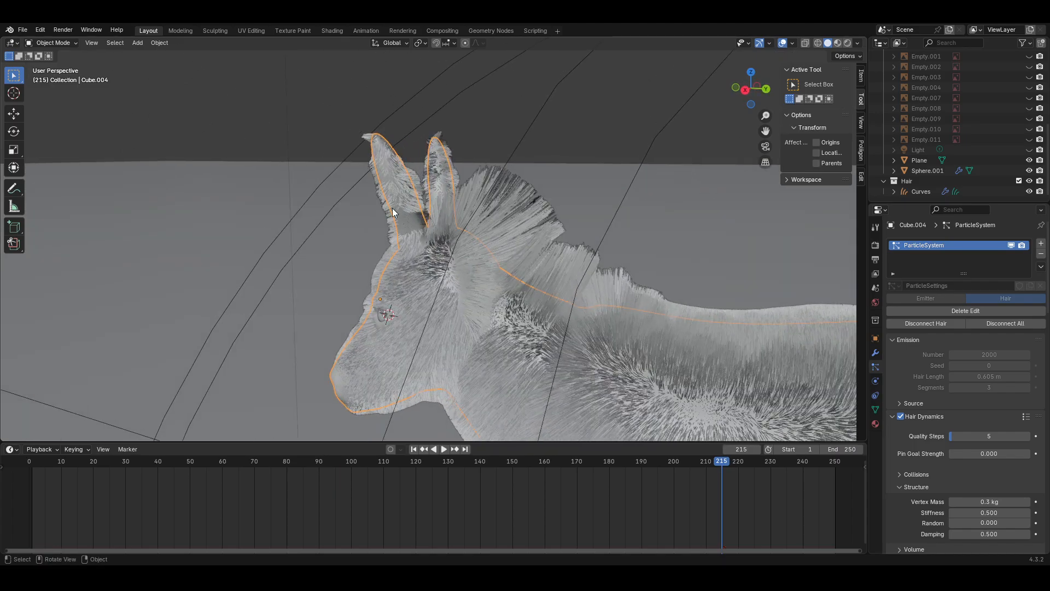
middle_drag(374, 253, 523, 310)
scroll(494, 320, down, 2)
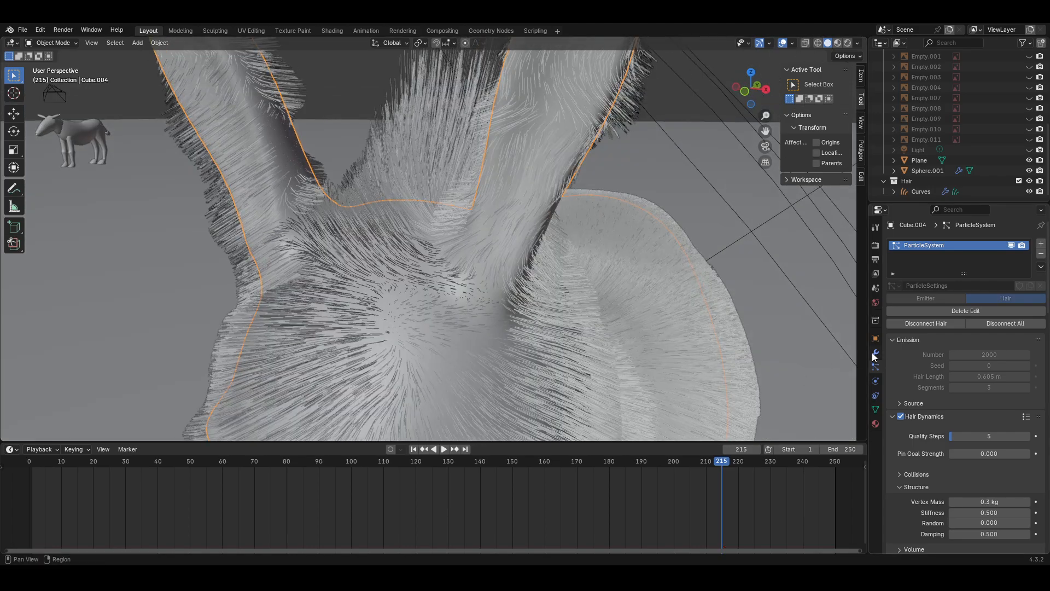
- Bring up the particle system's Children settings and put the donkey into Particle Edit mode
scroll(912, 386, down, 15)
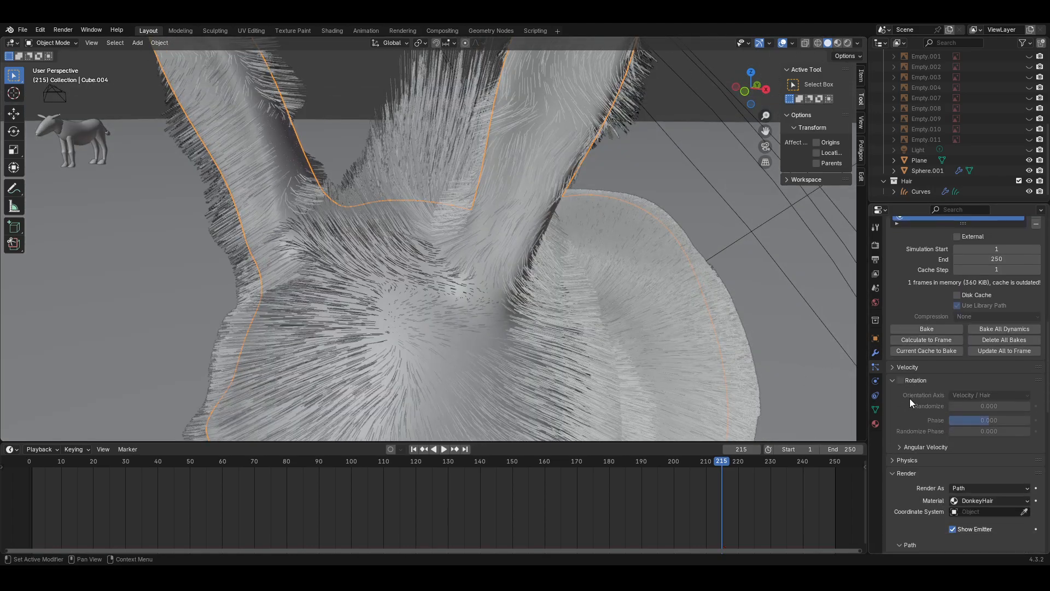
scroll(916, 399, down, 12)
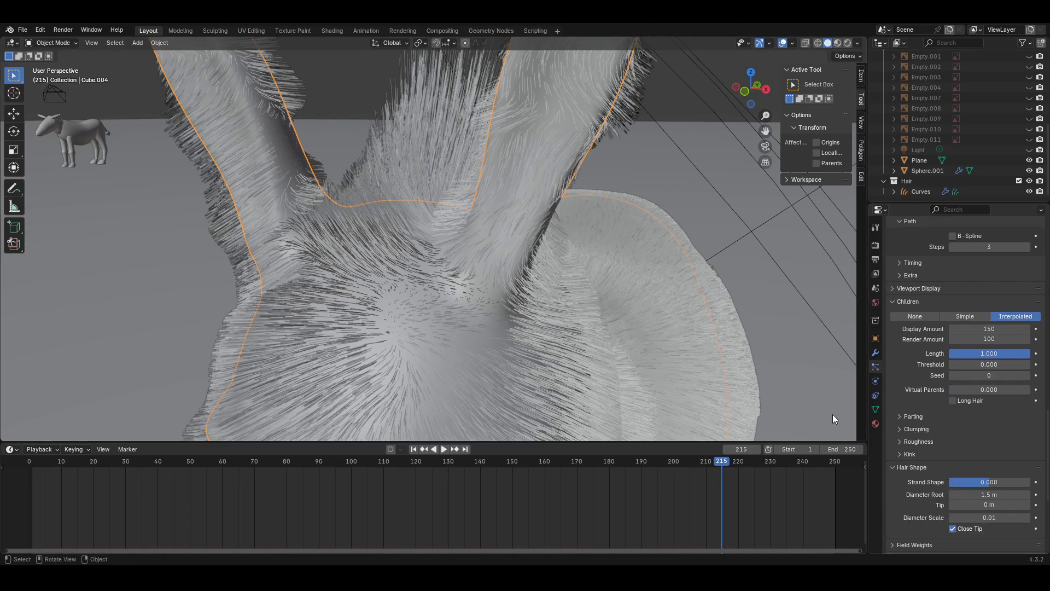
click(54, 42)
click(52, 110)
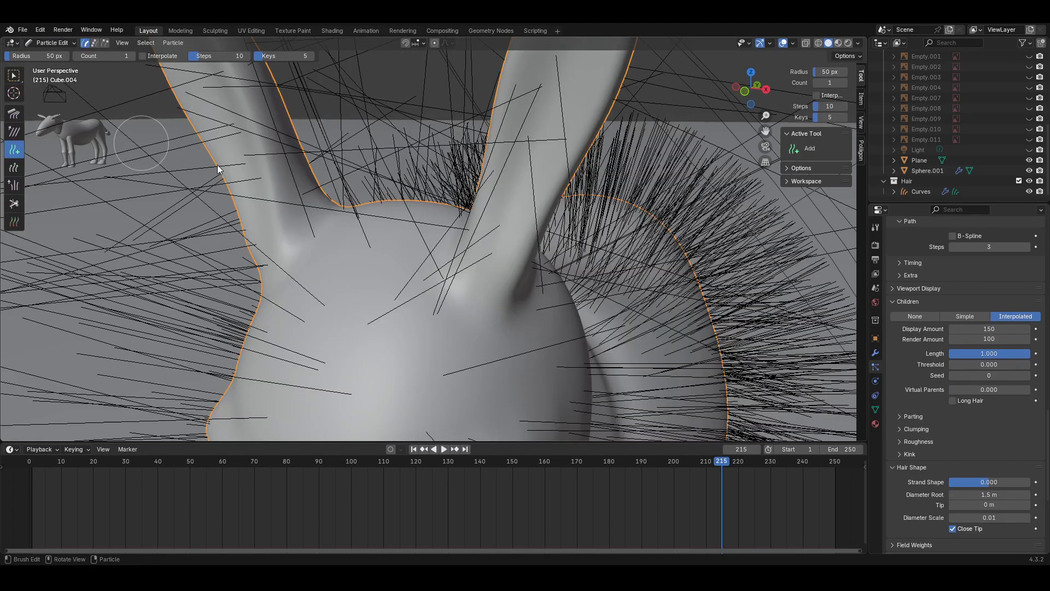
- Set the Render Amount of the donkey's interpolated hair children to 150
scroll(422, 249, down, 4)
middle_drag(569, 225, 528, 255)
scroll(573, 310, down, 3)
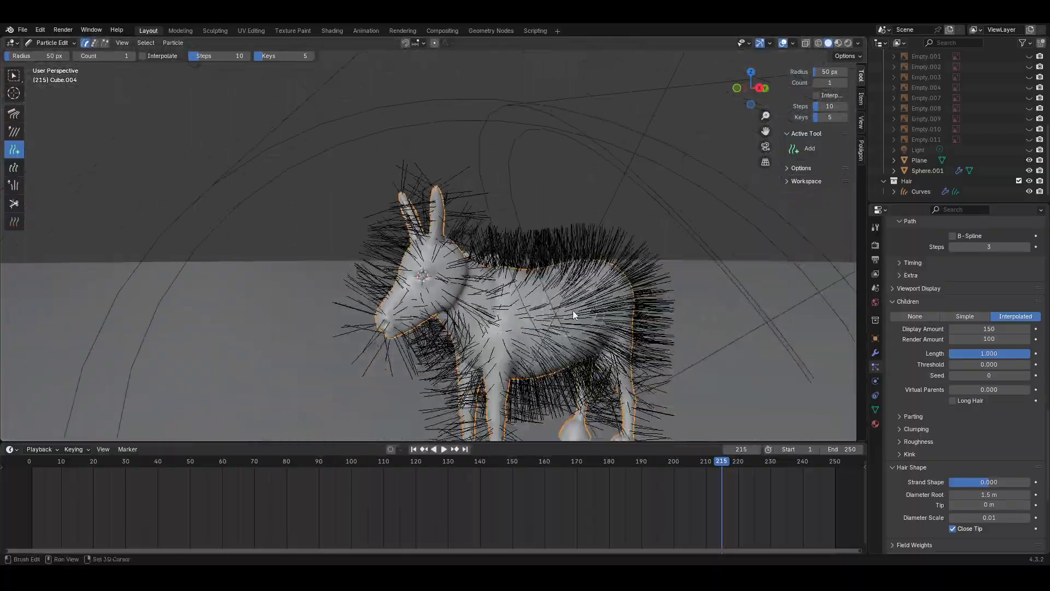
middle_drag(573, 310, 524, 306)
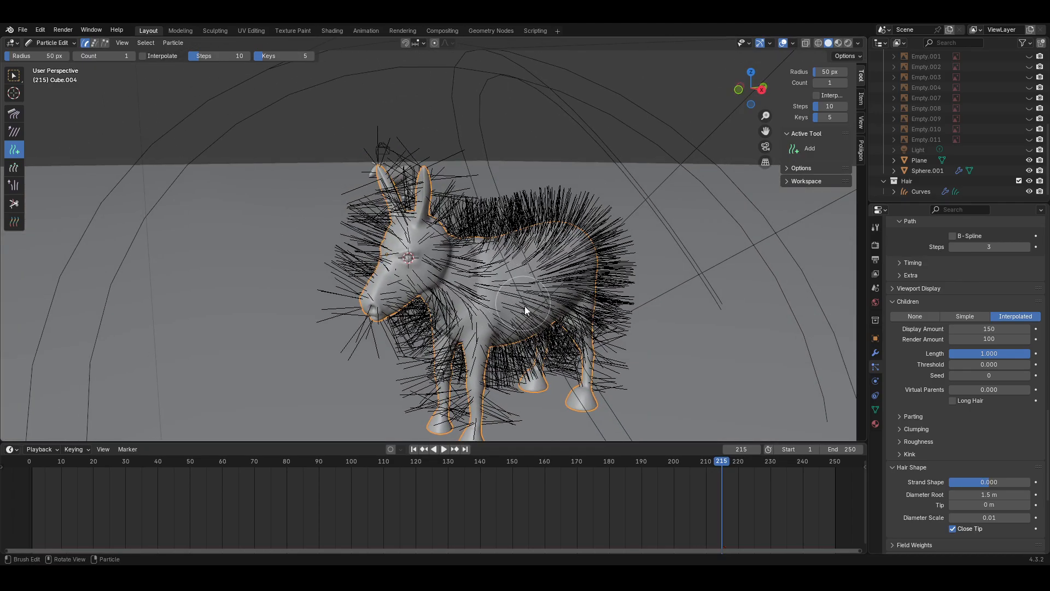
scroll(524, 306, up, 5)
middle_drag(623, 230, 591, 280)
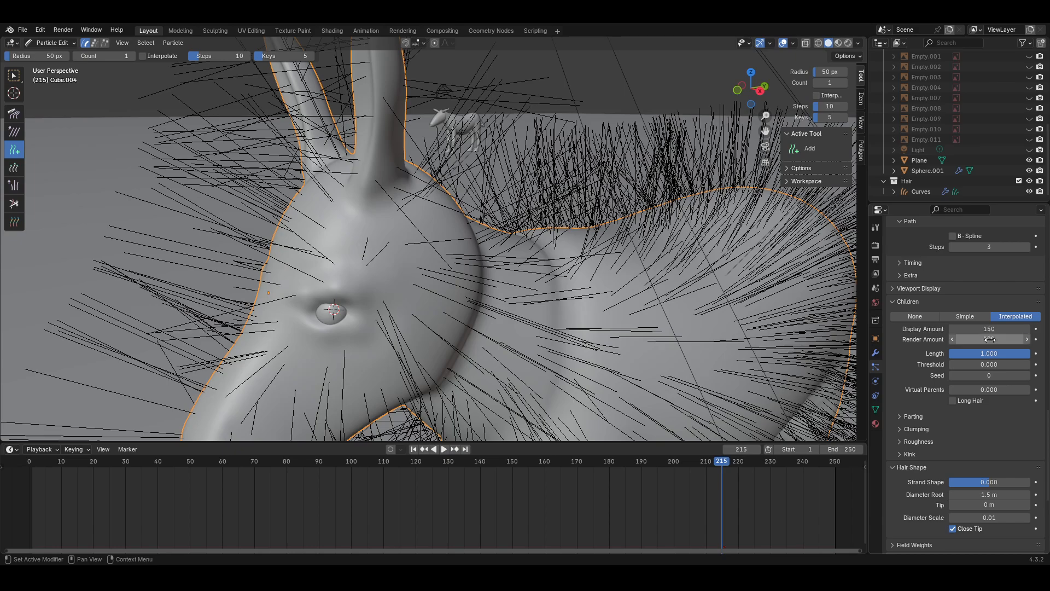
click(991, 341)
text(150)
key(Return)
- Examine the guide hairs around the donkey's head, ears and mane from several angles
middle_drag(575, 236, 497, 186)
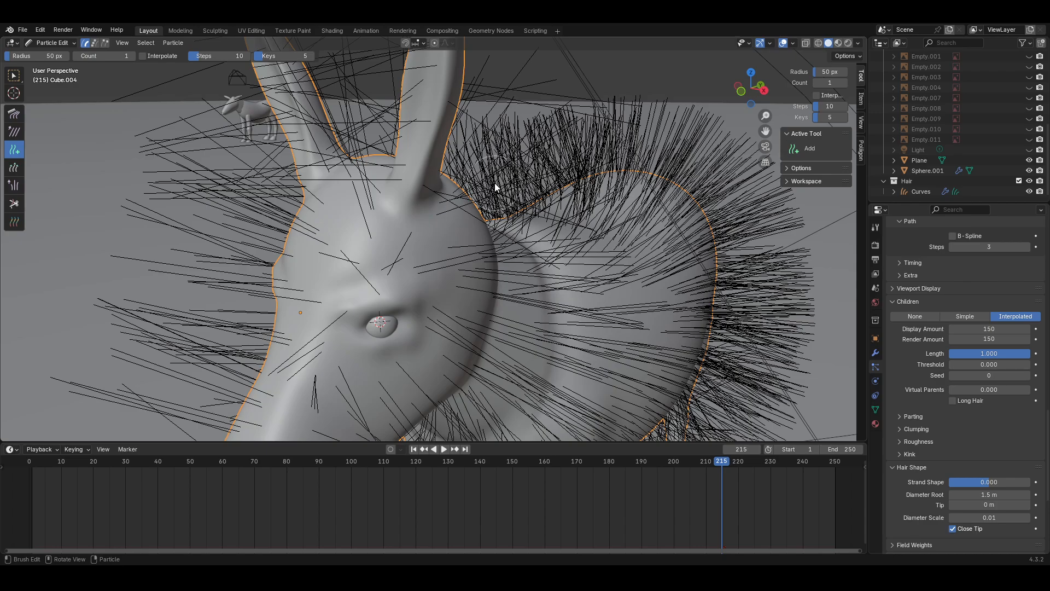
shift+middle_drag(488, 202, 465, 309)
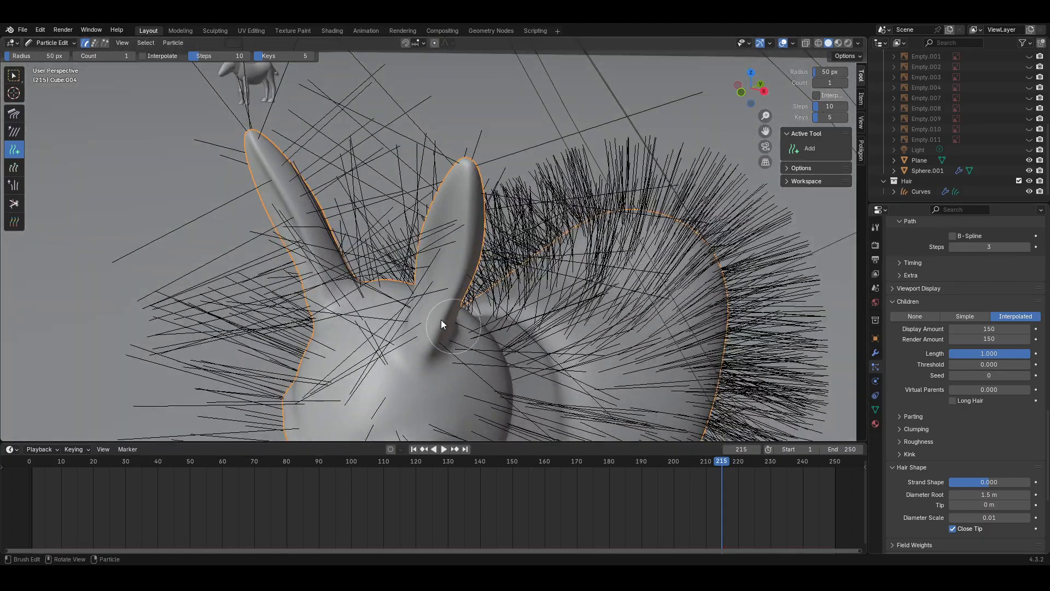
key(Tab)
key(Tab)
mouse_move(486, 268)
middle_down()
mouse_move(487, 297)
mouse_move(340, 301)
mouse_move(390, 308)
mouse_move(497, 270)
middle_up()
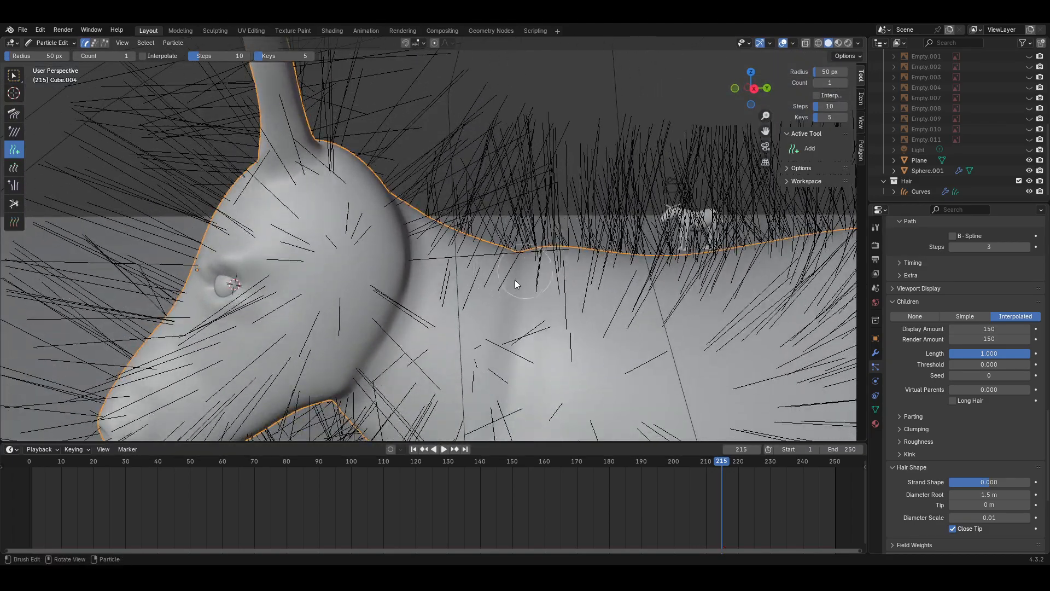
middle_drag(561, 351, 664, 386)
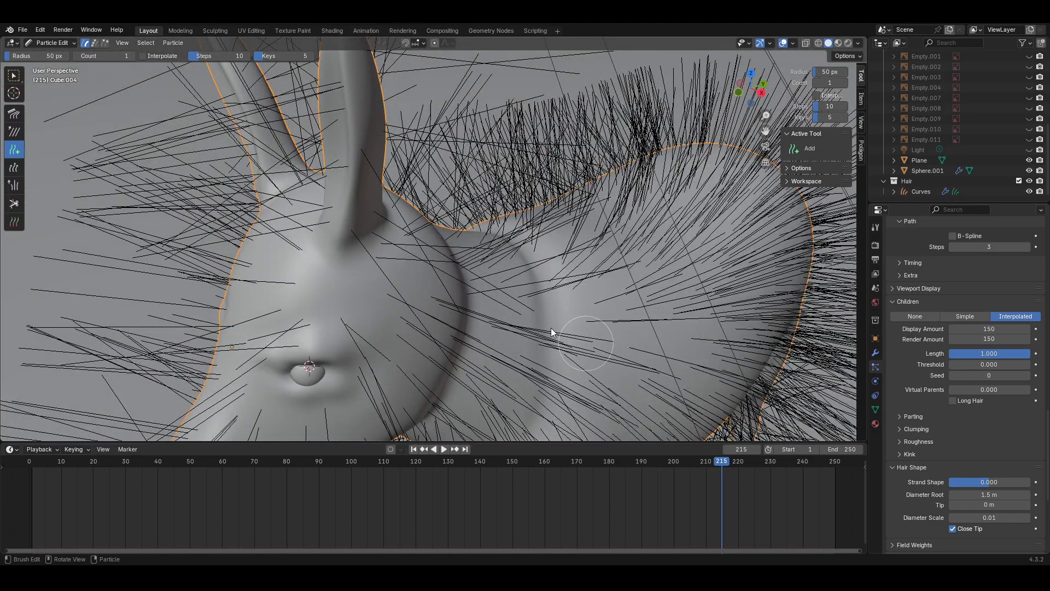
mouse_move(551, 327)
middle_down()
mouse_move(531, 286)
mouse_move(517, 301)
middle_up()
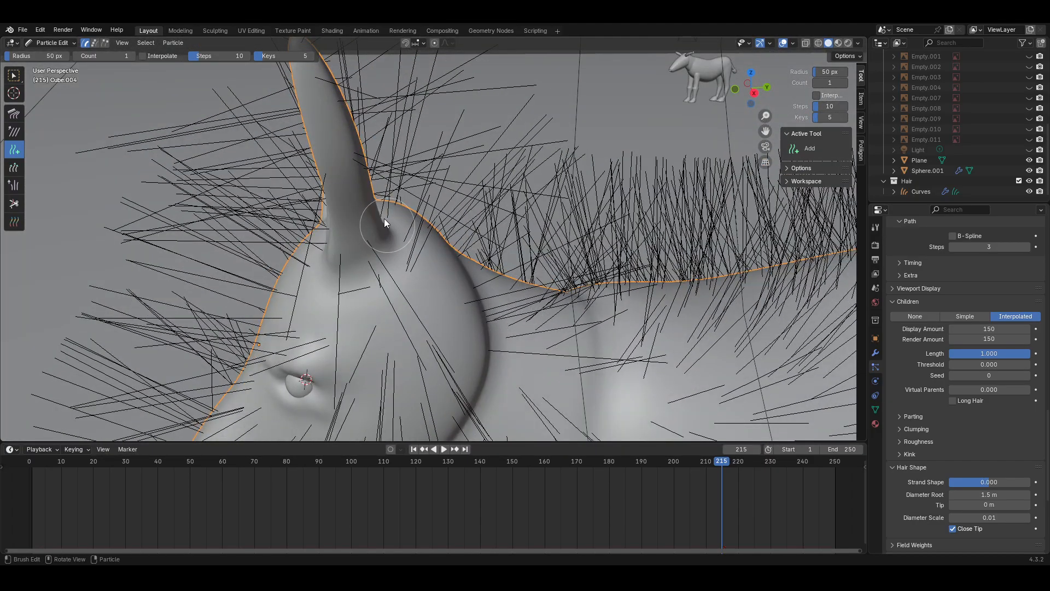
mouse_move(365, 222)
middle_down()
mouse_move(355, 225)
mouse_move(478, 240)
middle_up()
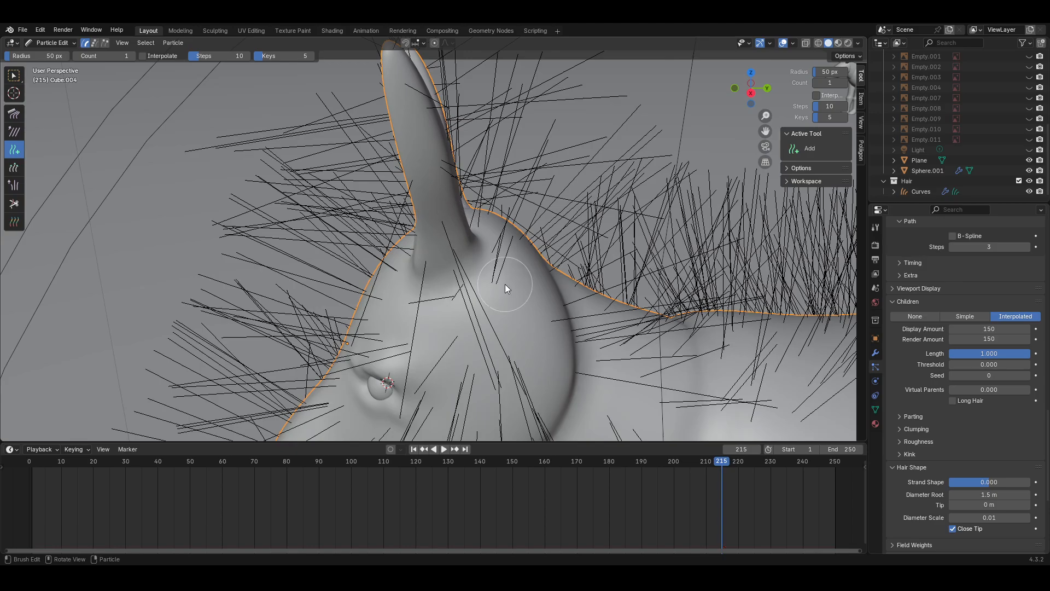
middle_drag(504, 288, 567, 321)
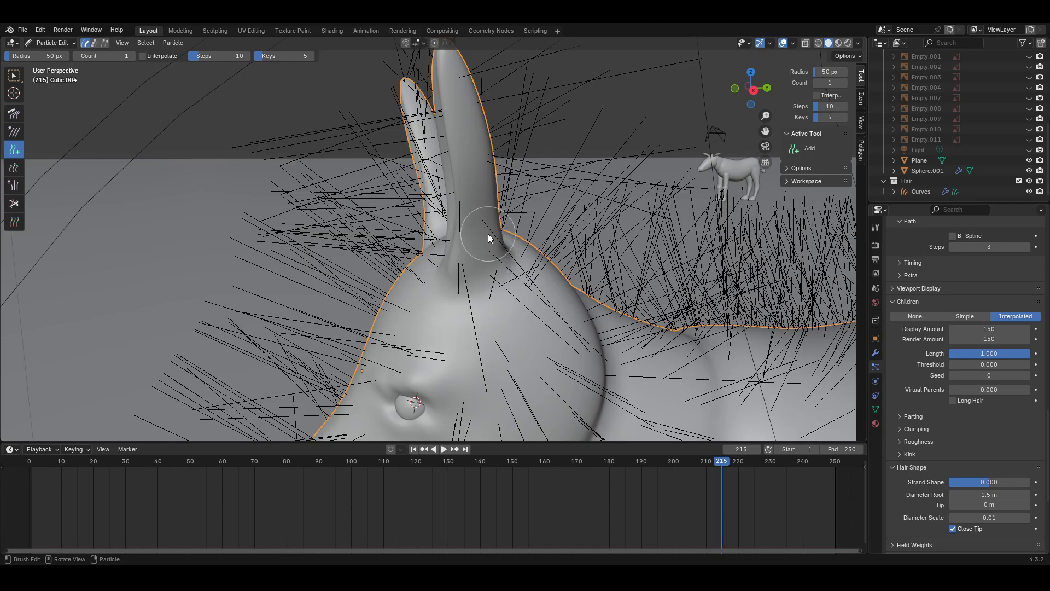
middle_drag(488, 235, 398, 248)
- Review the particle system's emission settings and examine the guide hairs on the donkey's body, legs and hooves
scroll(398, 247, down, 7)
middle_drag(569, 333, 696, 344)
scroll(918, 376, up, 3)
scroll(918, 377, up, 15)
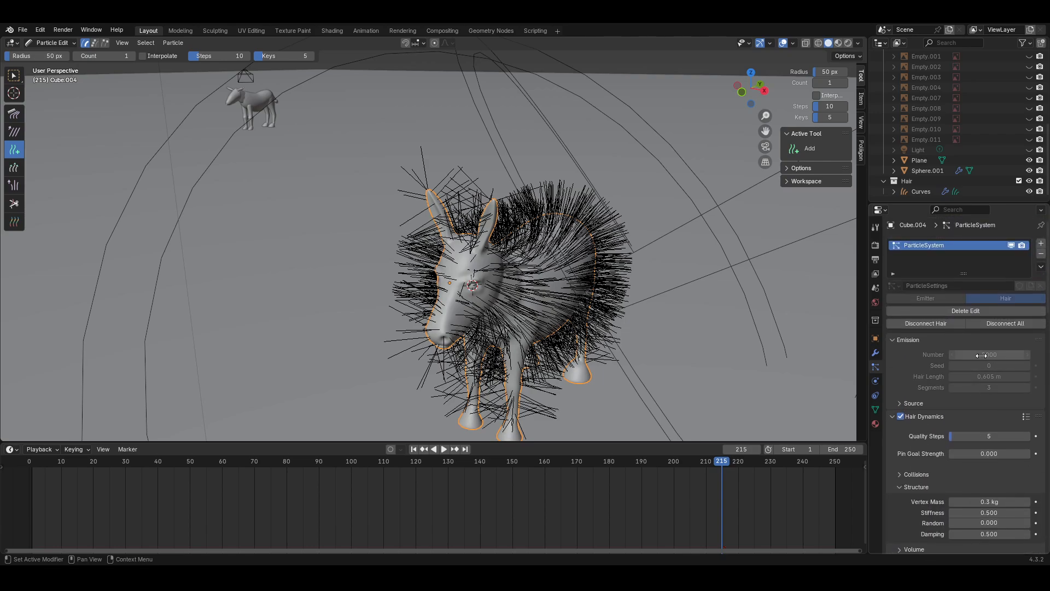
shift+middle_drag(635, 323, 590, 289)
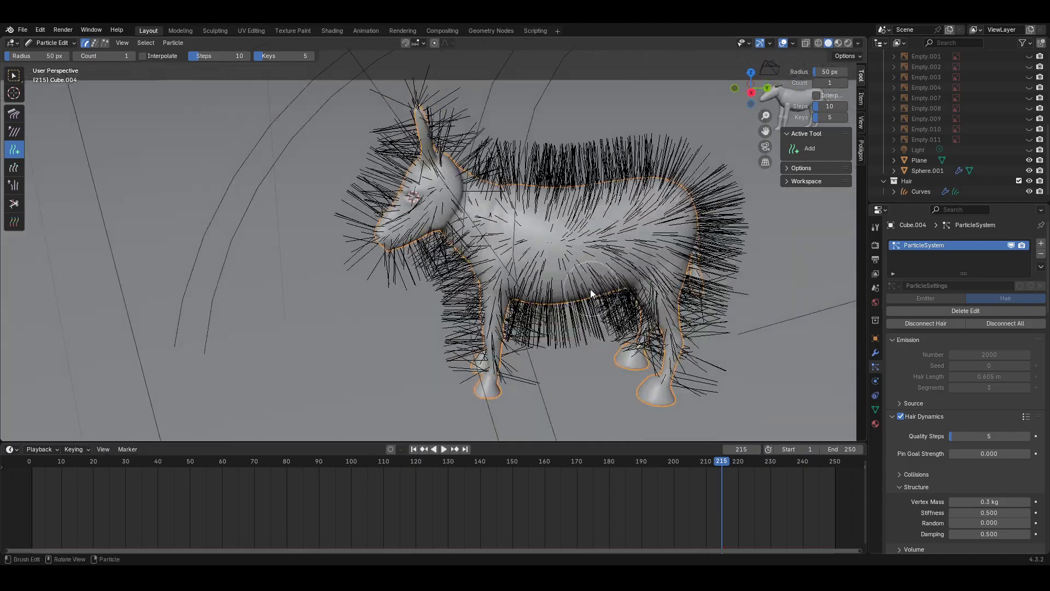
middle_drag(530, 317, 570, 353)
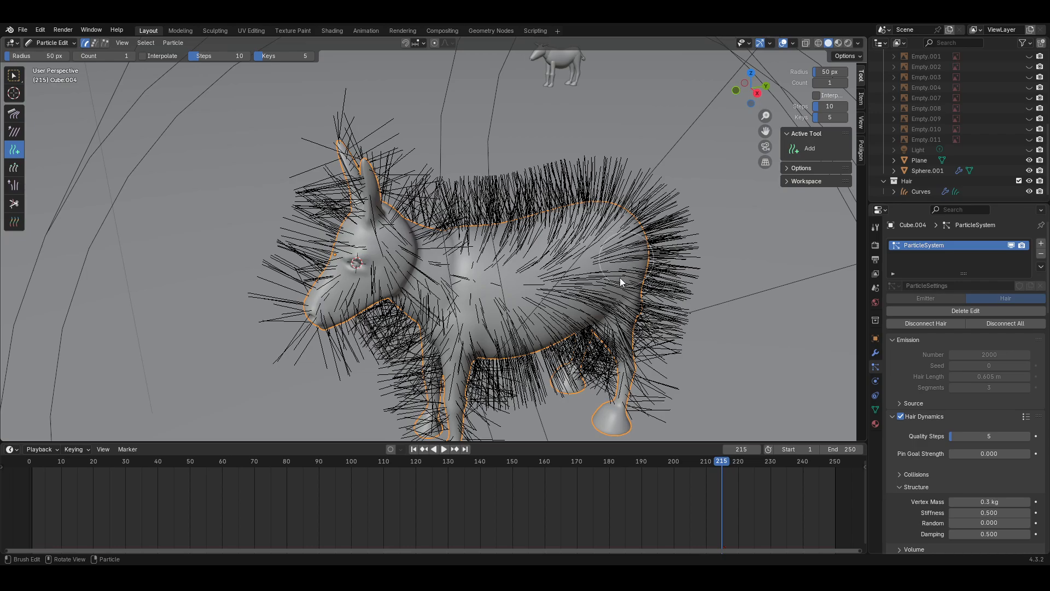
middle_drag(620, 278, 503, 282)
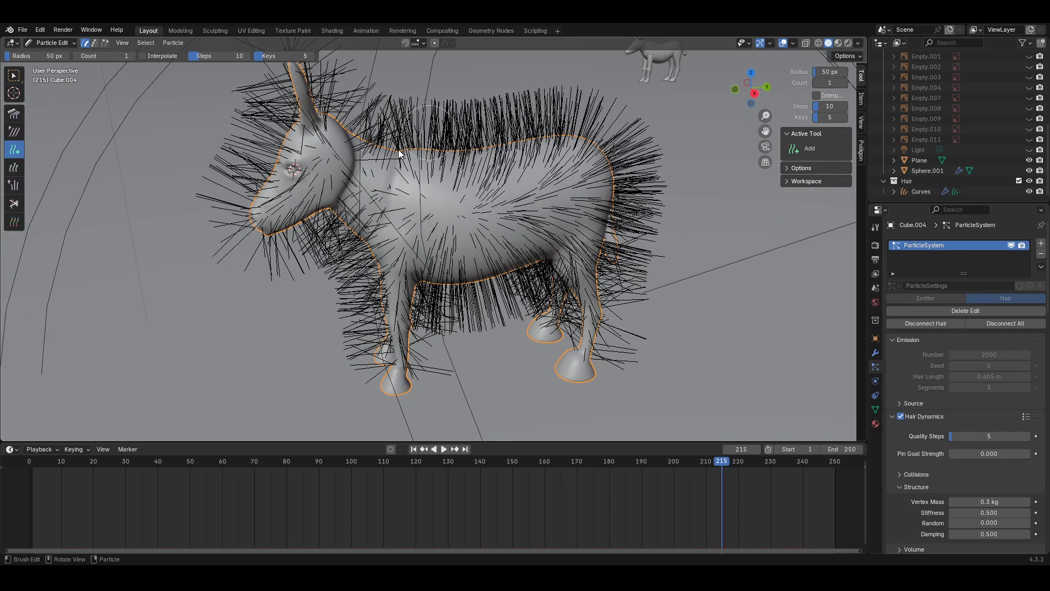
middle_drag(414, 255, 580, 313)
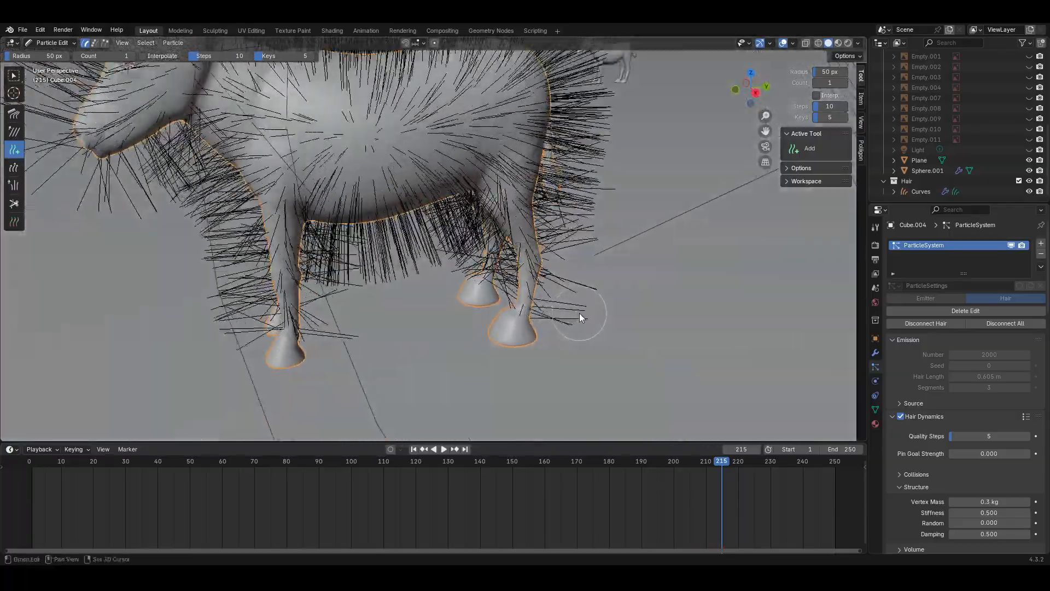
scroll(580, 313, up, 8)
scroll(443, 289, down, 4)
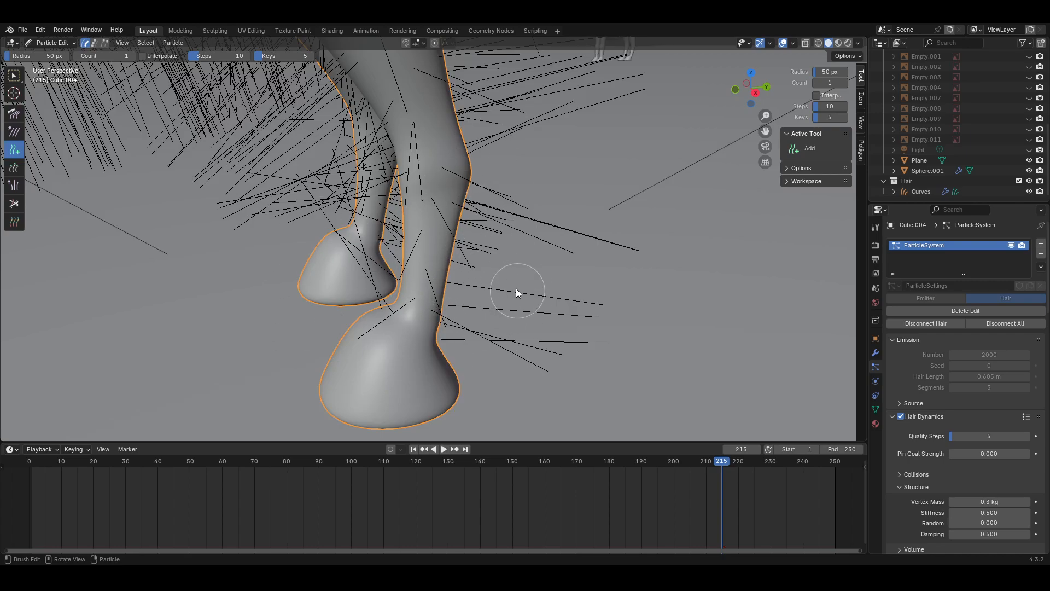
scroll(497, 290, down, 6)
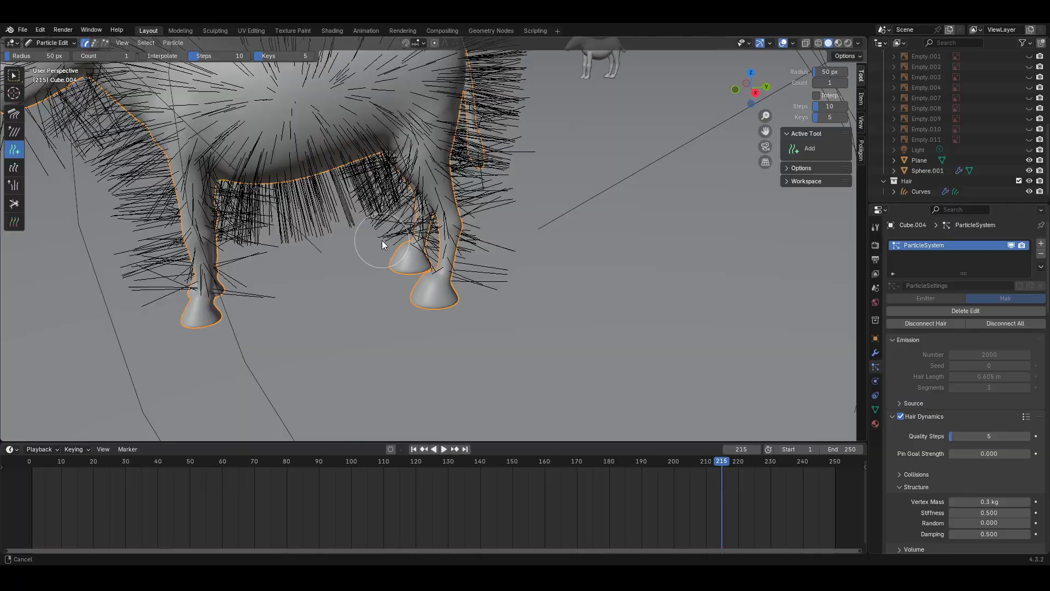
- Switch the donkey from Particle Edit back to Object Mode
scroll(495, 319, up, 5)
middle_drag(495, 319, 448, 271)
click(57, 43)
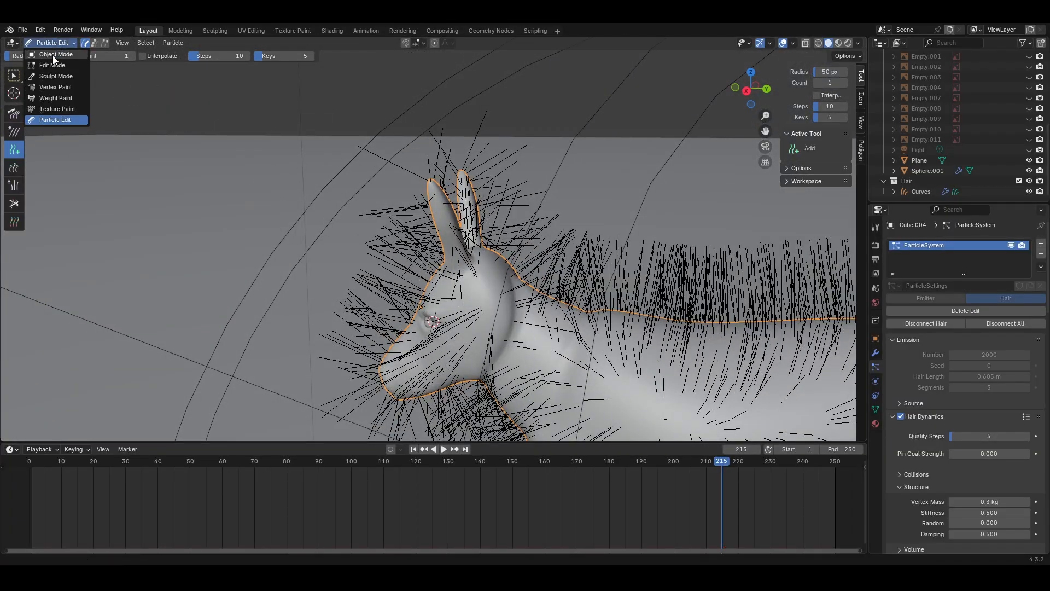
click(53, 53)
- Examine the donkey's full child hair up close on the ears, mane, forehead and muzzle, including from the front
scroll(487, 360, up, 8)
scroll(556, 356, down, 5)
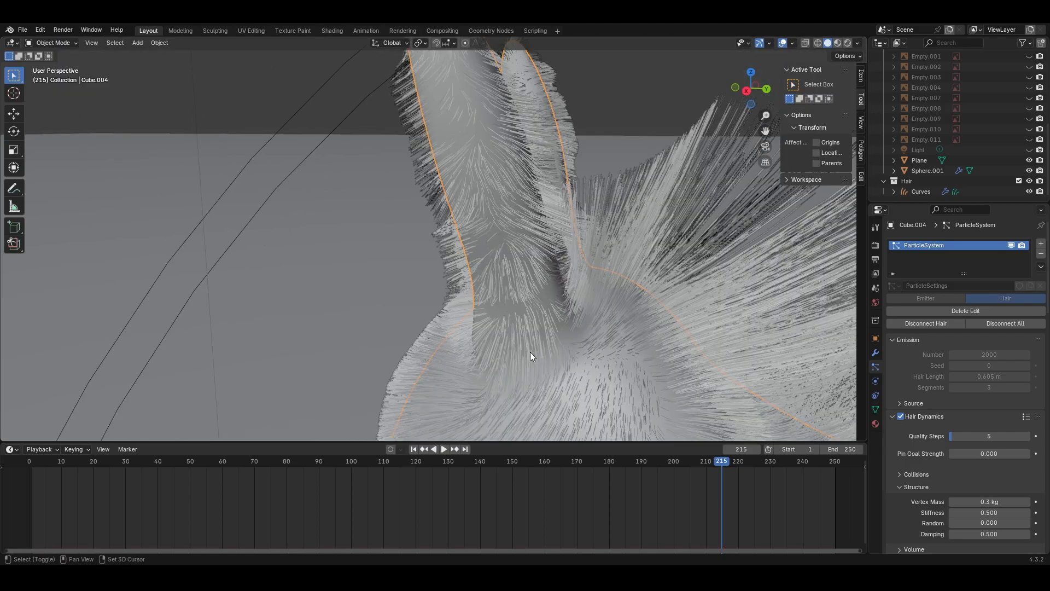
scroll(459, 297, up, 3)
scroll(432, 274, down, 3)
scroll(465, 256, up, 3)
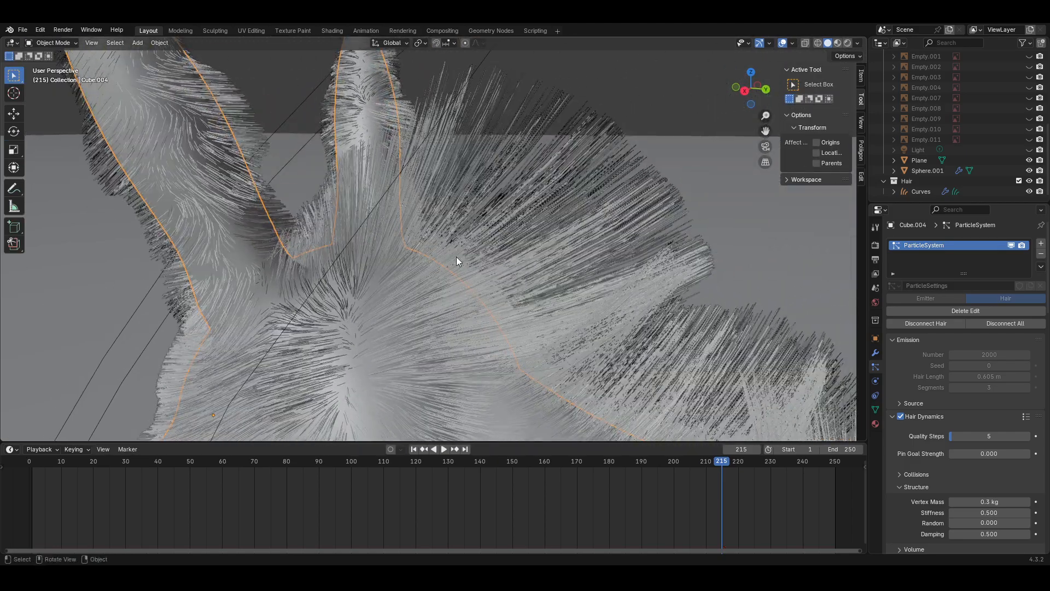
scroll(268, 254, down, 3)
shift+middle_drag(501, 281, 365, 276)
scroll(431, 288, down, 2)
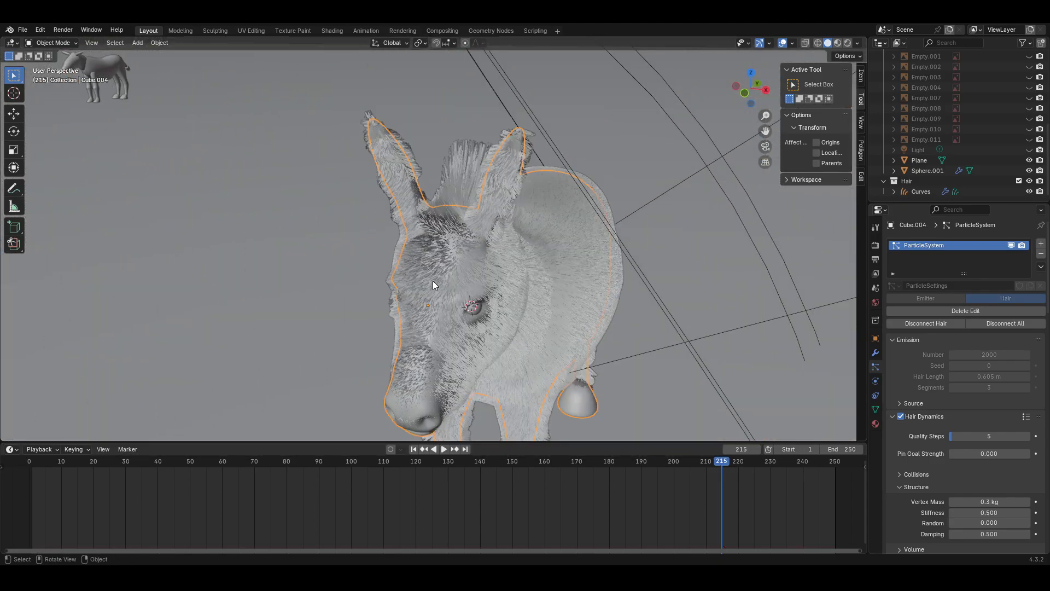
scroll(438, 283, up, 4)
shift+middle_drag(357, 136, 538, 314)
scroll(537, 312, down, 2)
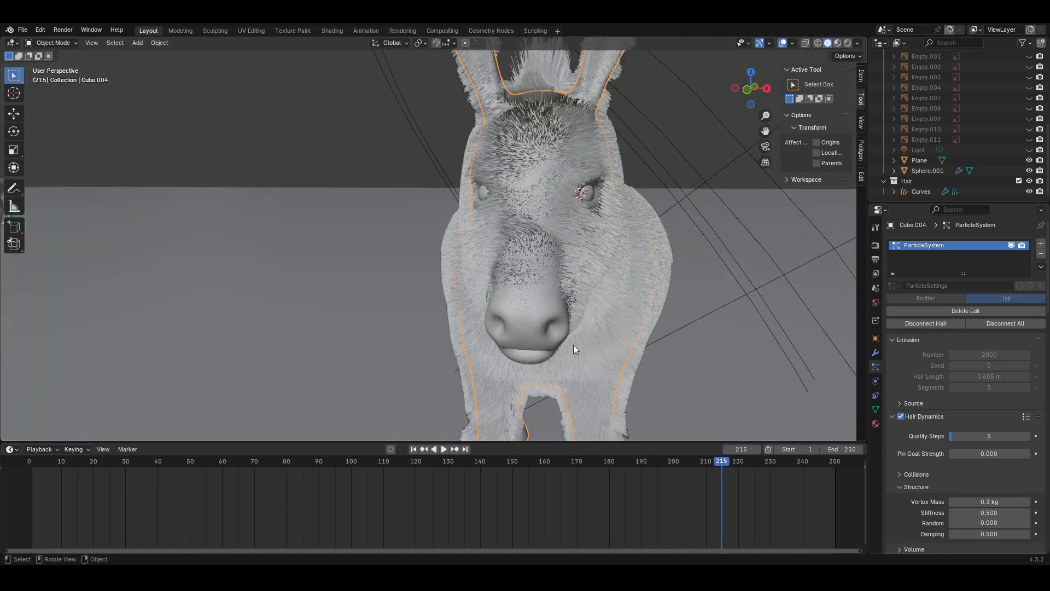
middle_drag(574, 345, 533, 338)
middle_drag(354, 236, 492, 277)
- Put the donkey into Weight Paint mode and hide its particle hair in the viewport
click(68, 43)
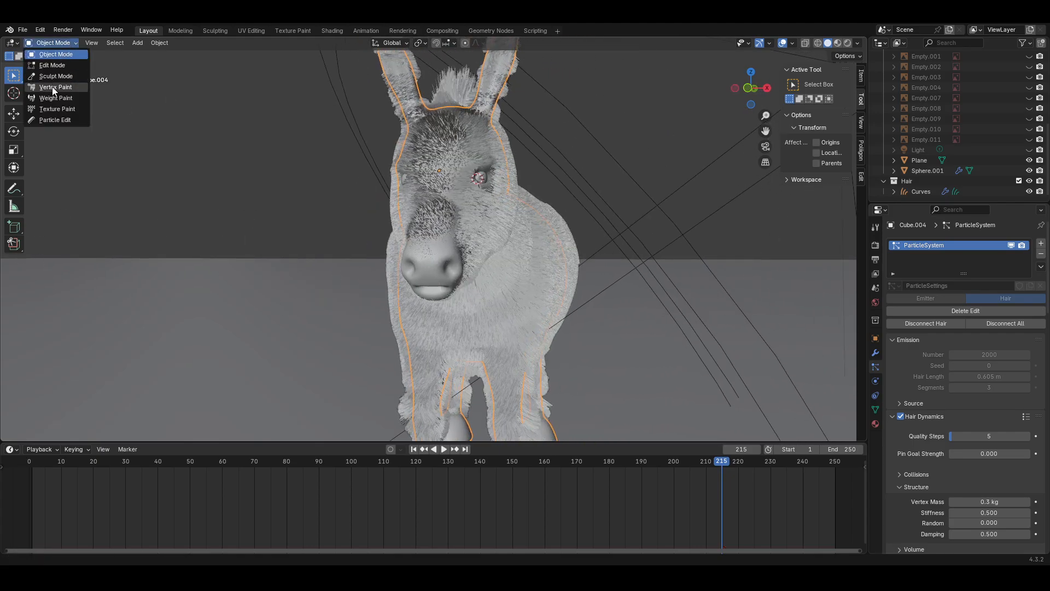
click(55, 96)
middle_drag(561, 271, 412, 284)
click(1014, 246)
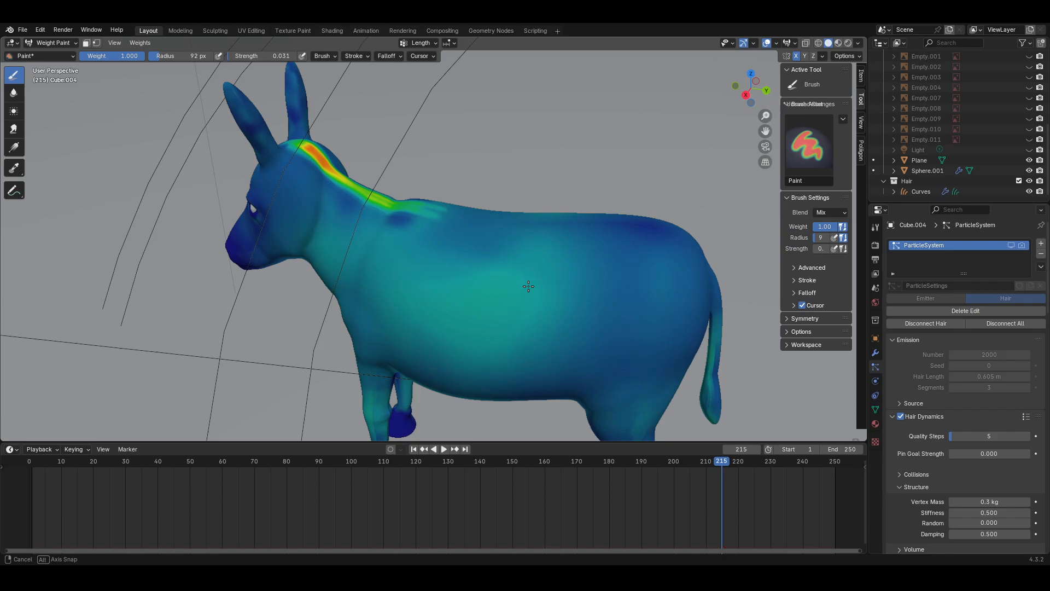
- Examine the Length vertex group's weights along the donkey's mane, head, body and legs from several angles
middle_drag(383, 219, 306, 199)
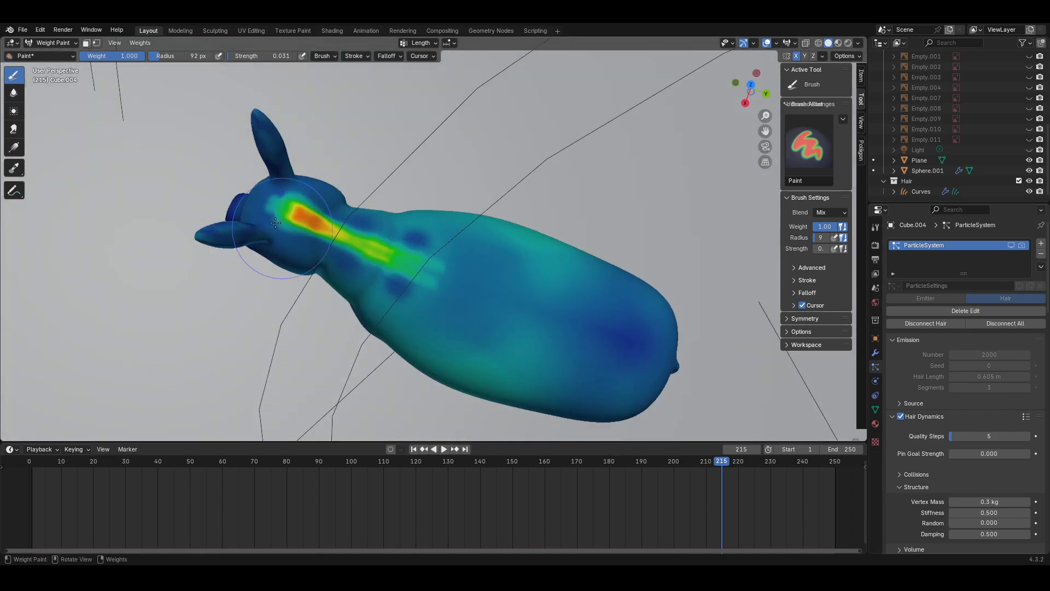
mouse_move(336, 240)
middle_down()
mouse_move(416, 257)
mouse_move(602, 164)
mouse_move(580, 99)
mouse_move(565, 279)
mouse_move(684, 268)
middle_up()
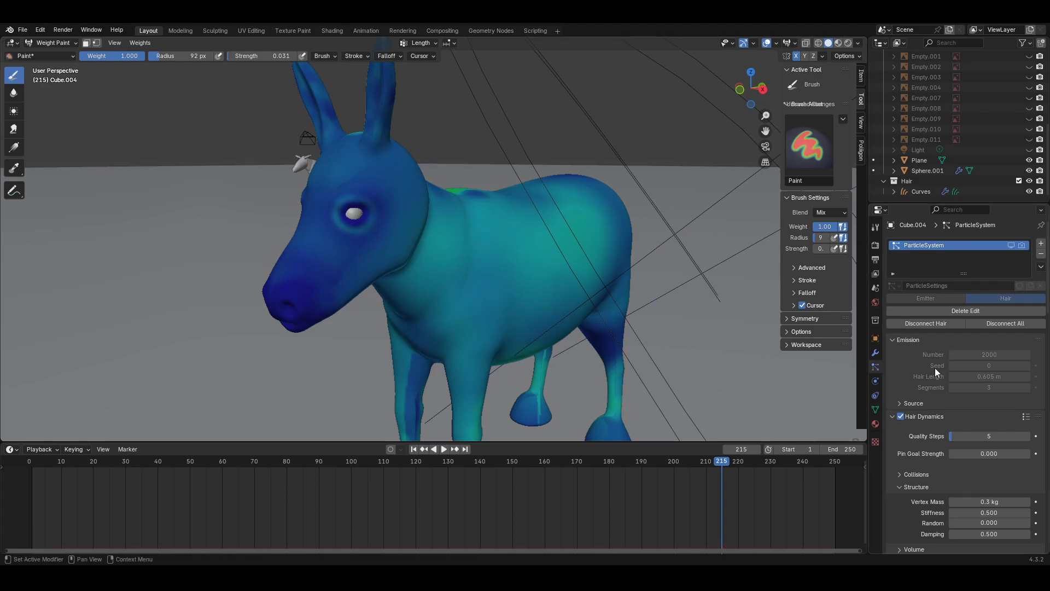
scroll(934, 367, down, 1)
middle_drag(525, 230, 490, 240)
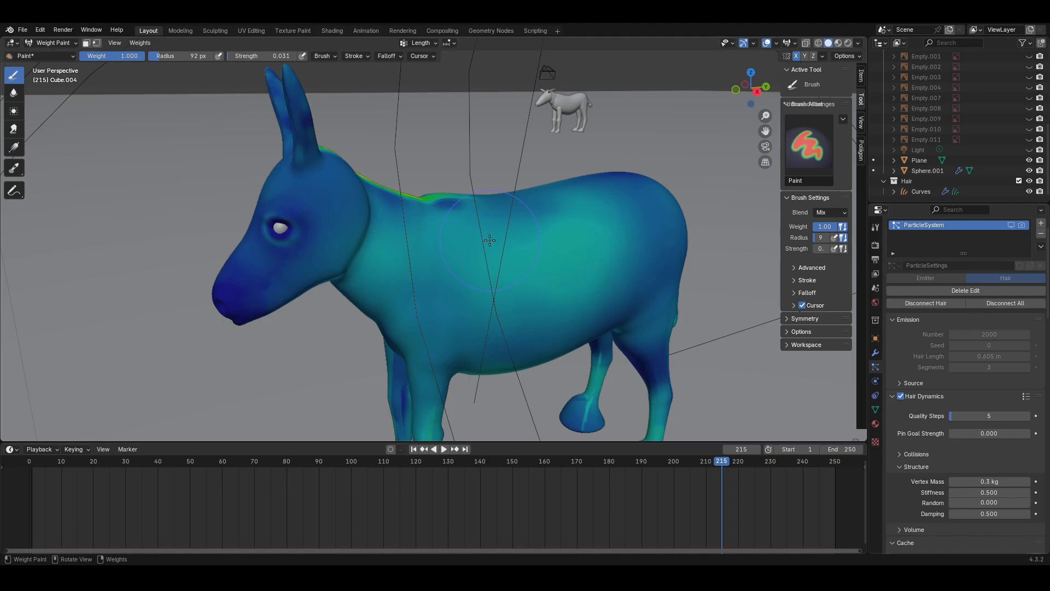
middle_drag(382, 336, 419, 282)
mouse_move(432, 300)
middle_down()
mouse_move(544, 237)
mouse_move(470, 257)
mouse_move(325, 240)
mouse_move(416, 254)
mouse_move(367, 235)
mouse_move(392, 258)
mouse_move(391, 285)
mouse_move(279, 210)
mouse_move(614, 218)
middle_up()
scroll(438, 249, down, 4)
scroll(401, 235, up, 5)
scroll(398, 235, down, 4)
scroll(389, 260, down, 4)
scroll(390, 262, up, 2)
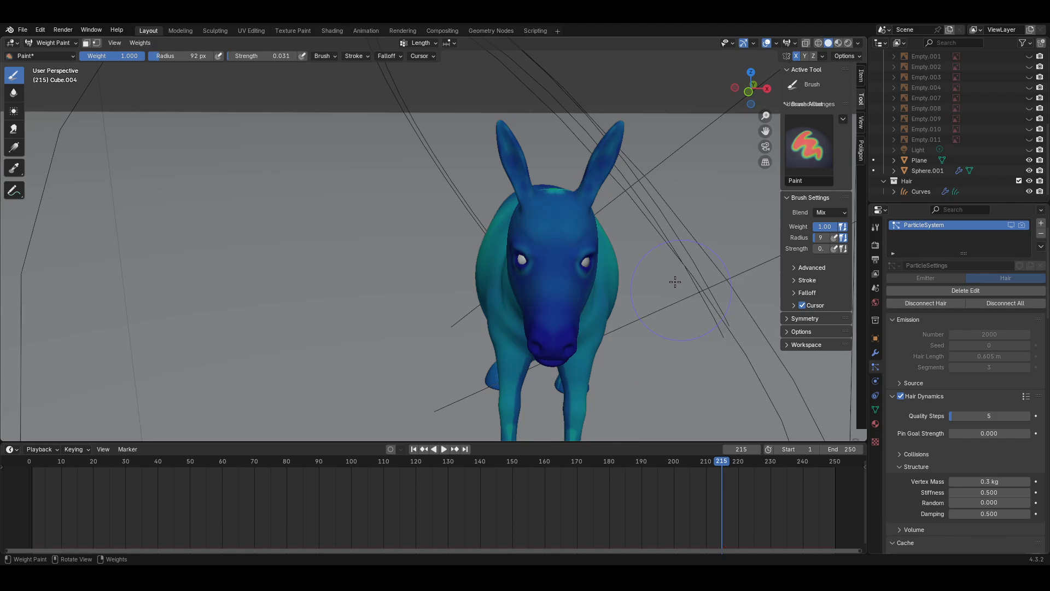
middle_drag(675, 281, 556, 227)
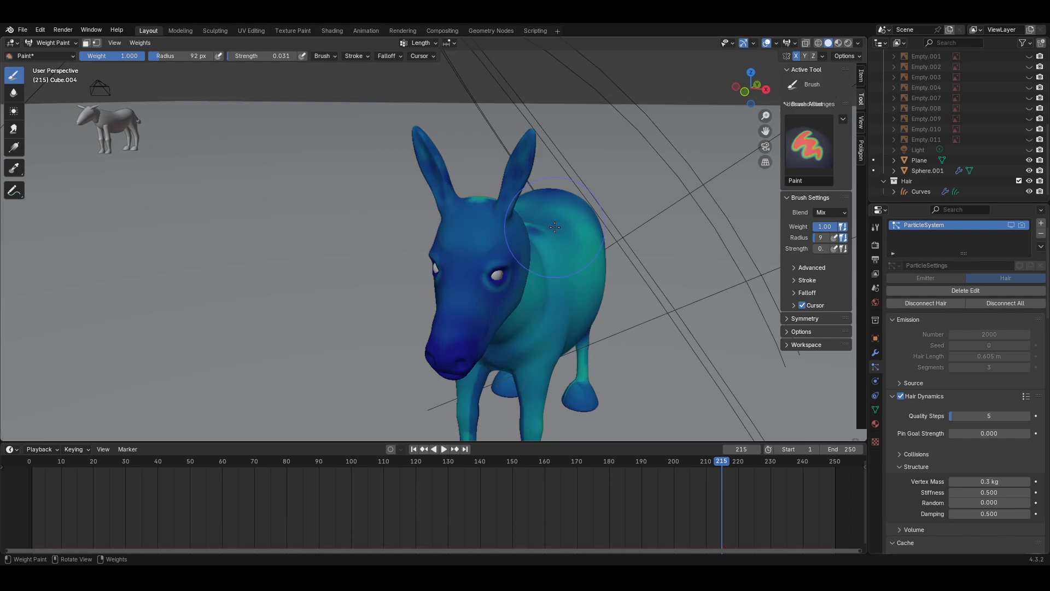
middle_drag(632, 110, 529, 249)
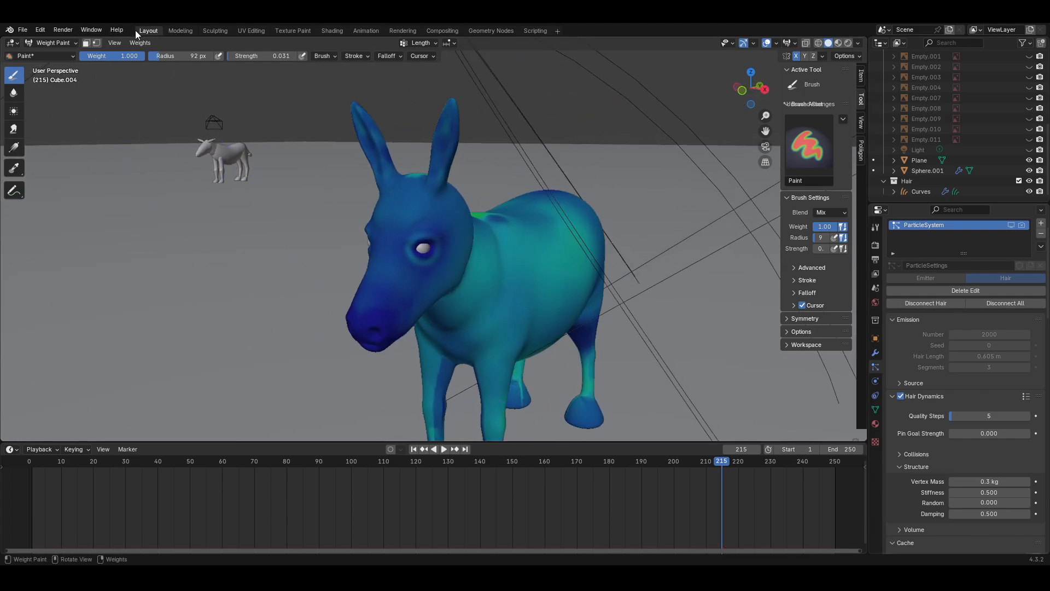
- Return the donkey to Object Mode and display the viewport with Rendered shading
click(53, 42)
click(51, 52)
middle_drag(415, 249, 378, 244)
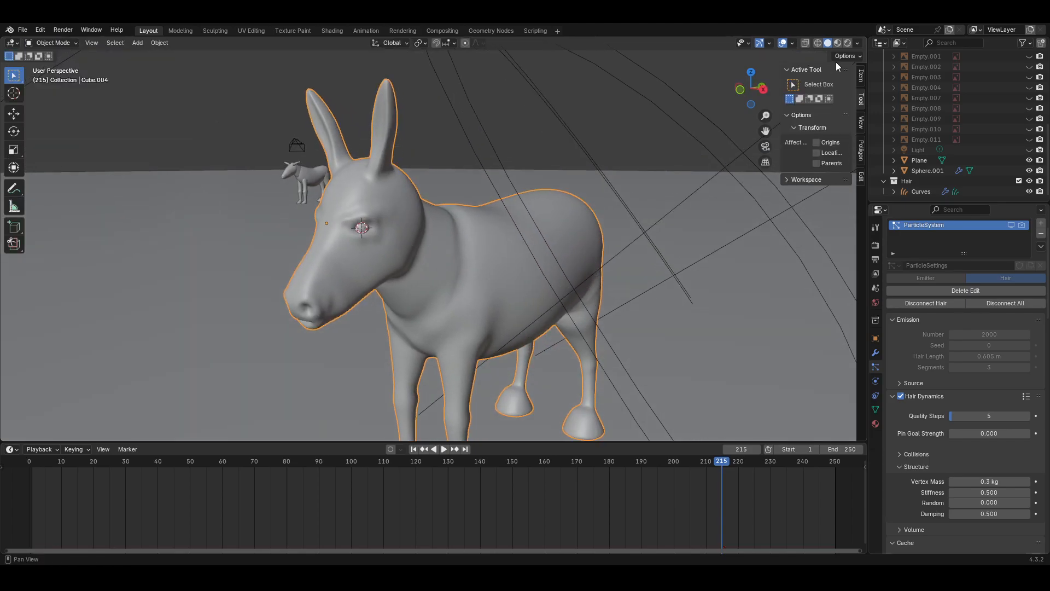
click(847, 43)
- Examine the hairless donkey's rendered materials on the muzzle, eyes, body and hooves
mouse_move(499, 227)
middle_down()
mouse_move(551, 245)
mouse_move(612, 247)
mouse_move(585, 297)
mouse_move(518, 297)
middle_up()
scroll(518, 296, up, 5)
middle_drag(227, 291, 296, 273)
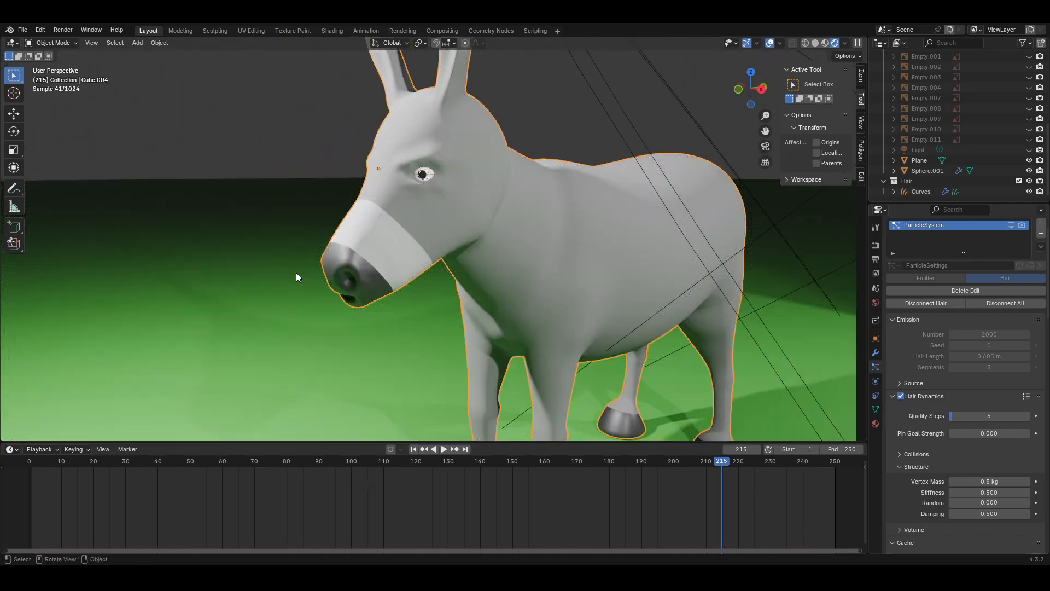
middle_drag(466, 266, 385, 151)
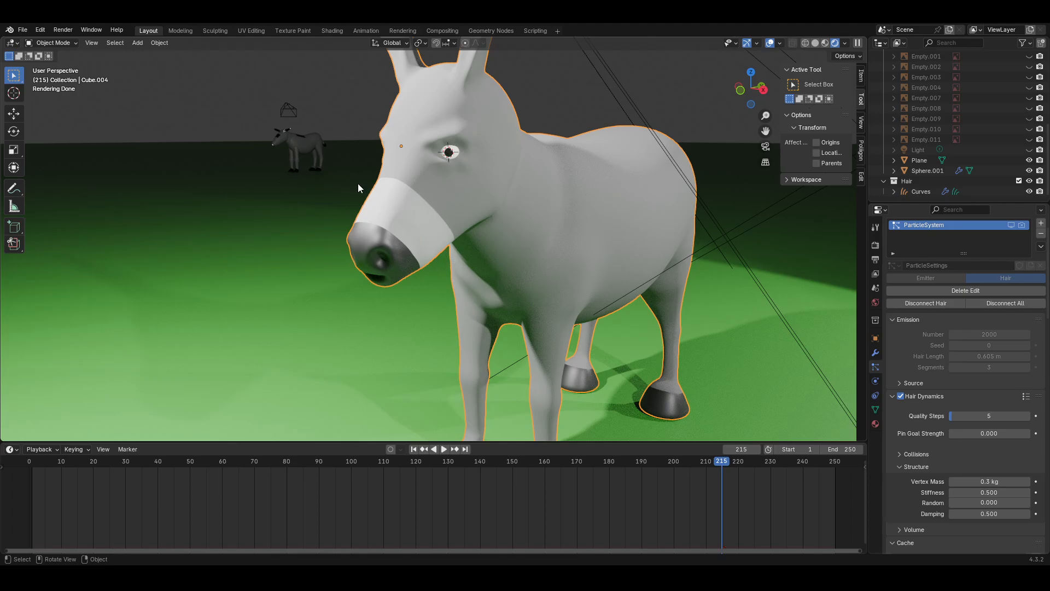
shift+middle_drag(550, 320, 454, 284)
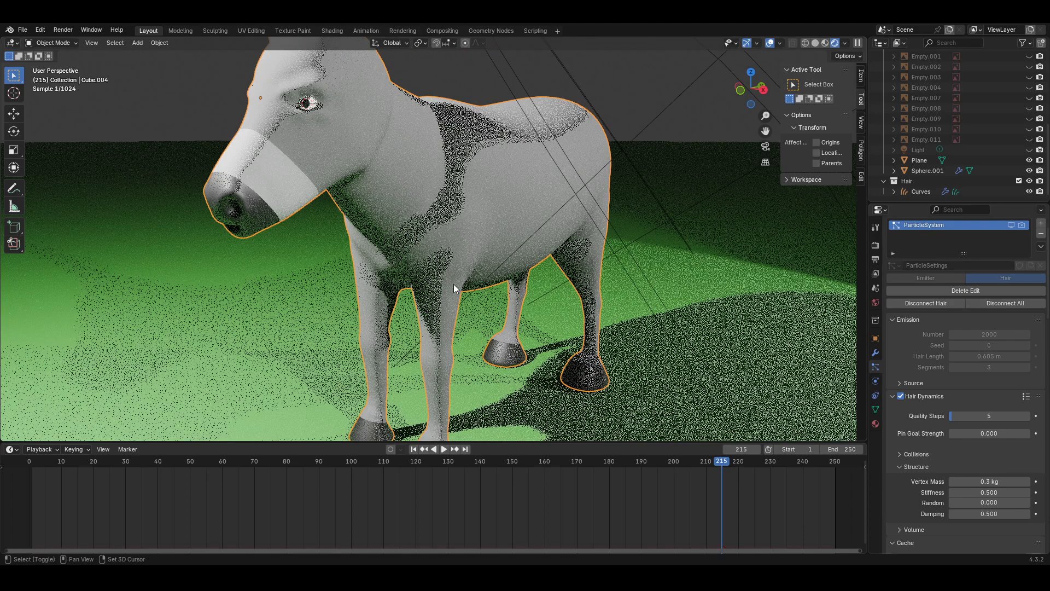
shift+middle_drag(525, 296, 455, 231)
shift+middle_drag(459, 385, 459, 310)
shift+middle_drag(328, 278, 403, 301)
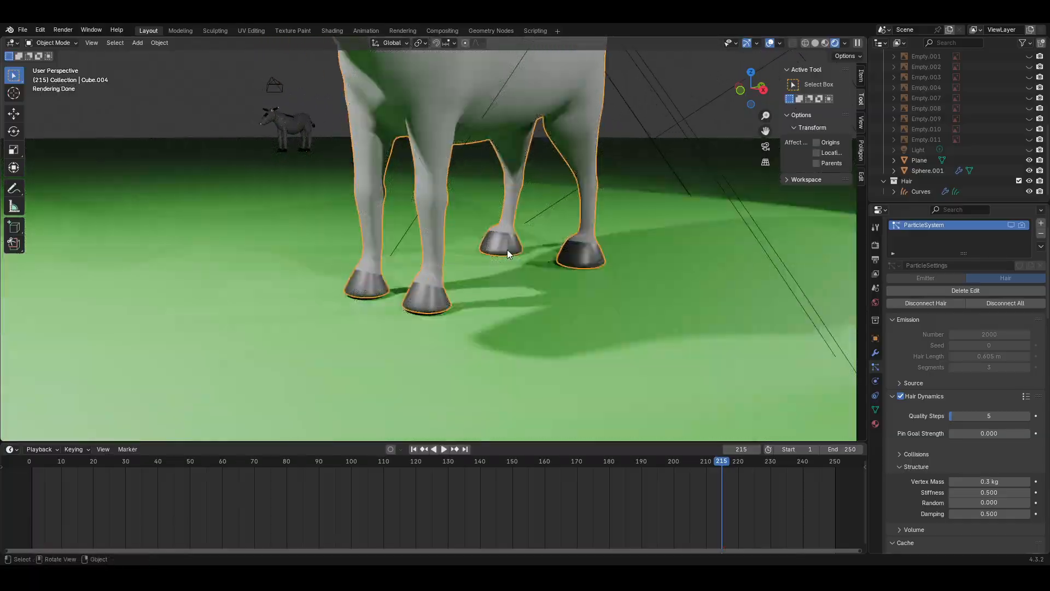
shift+middle_drag(507, 250, 460, 388)
middle_drag(600, 313, 485, 304)
middle_drag(415, 234, 490, 334)
scroll(412, 337, down, 5)
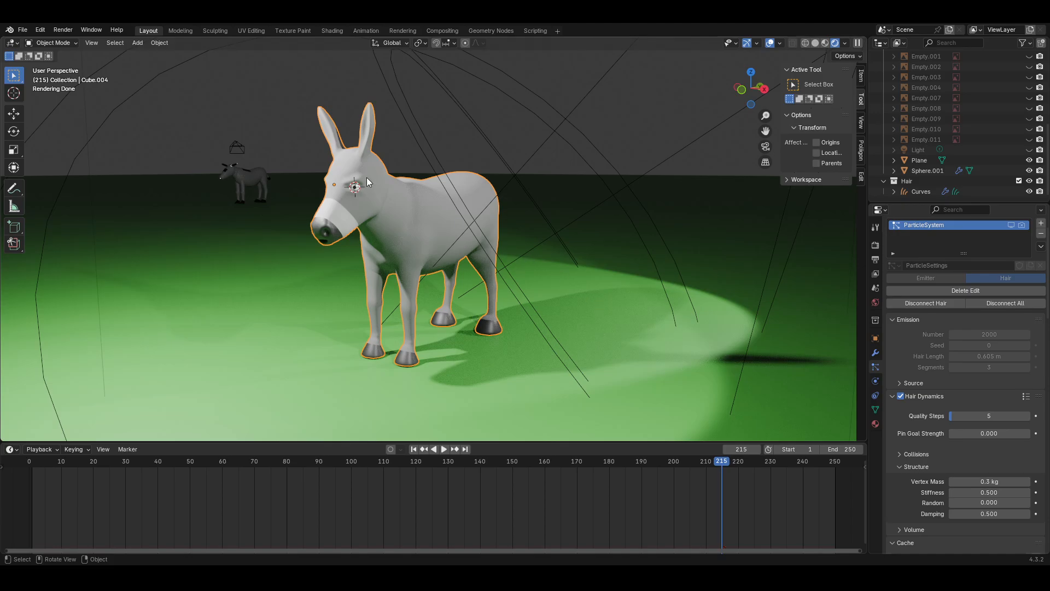
middle_drag(367, 177, 530, 215)
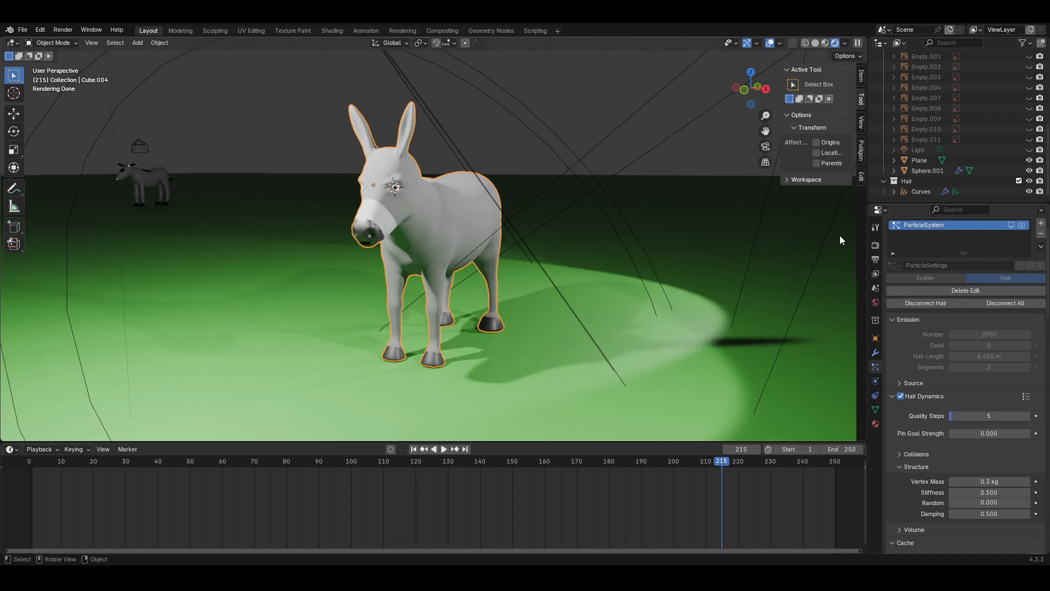
scroll(525, 219, up, 6)
middle_drag(518, 226, 677, 317)
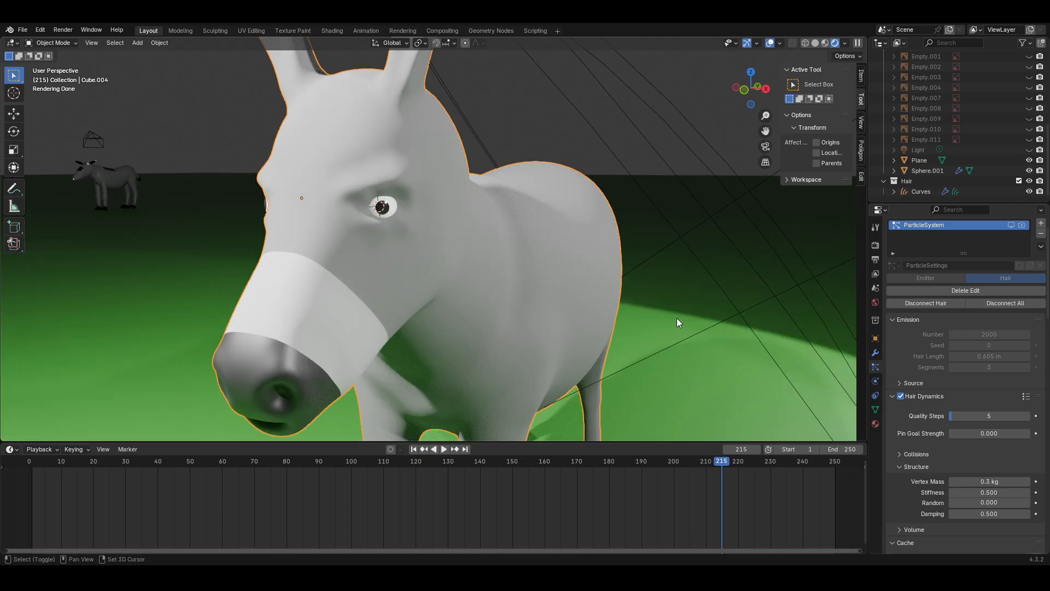
middle_drag(376, 192, 473, 224)
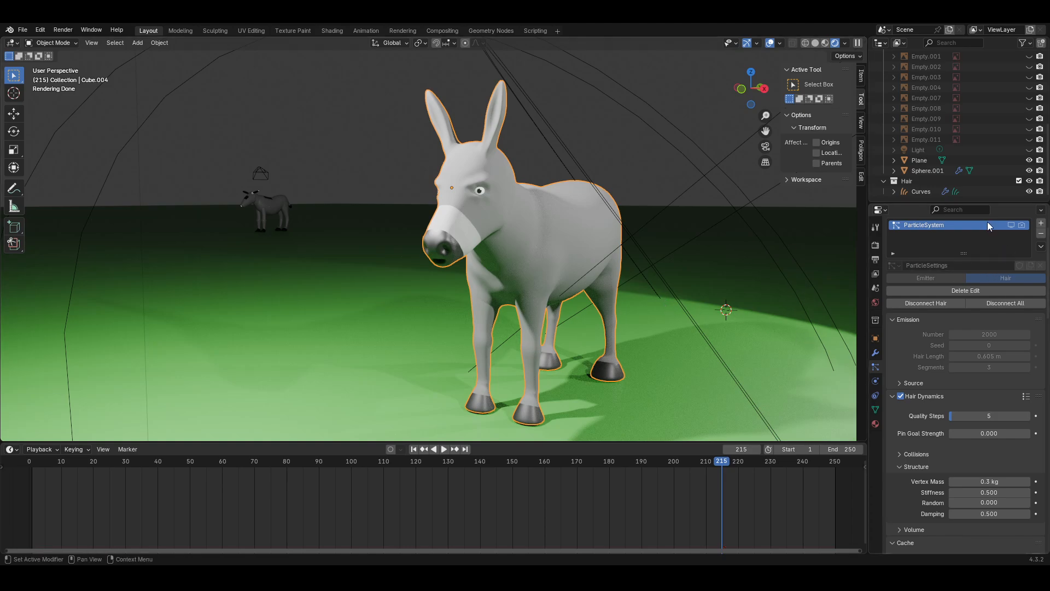
- Show the donkey's particle hair in the viewport again and deselect the donkey
click(1010, 224)
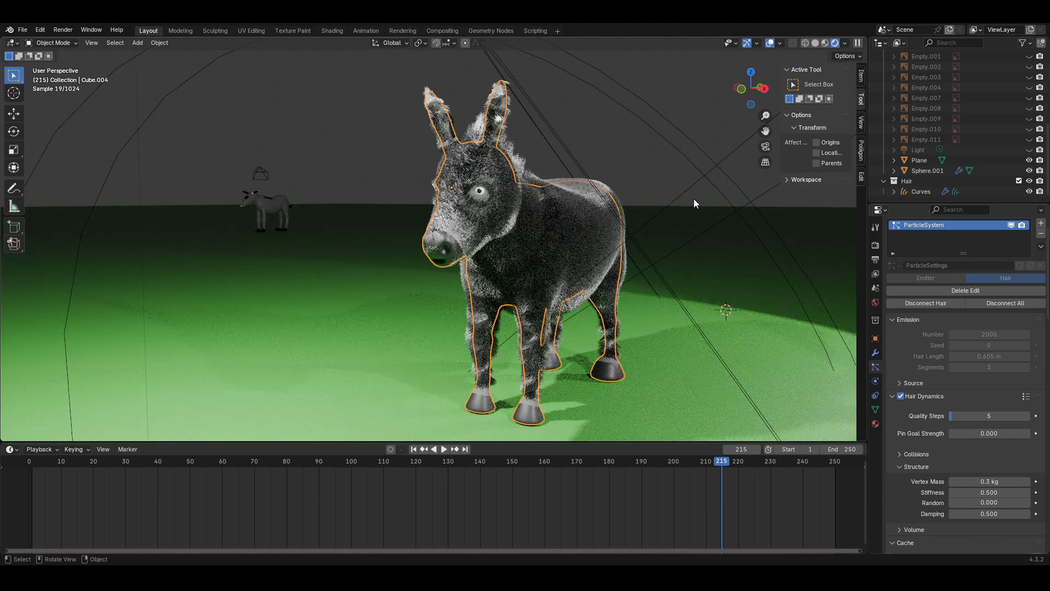
click(674, 175)
middle_drag(678, 224, 680, 256)
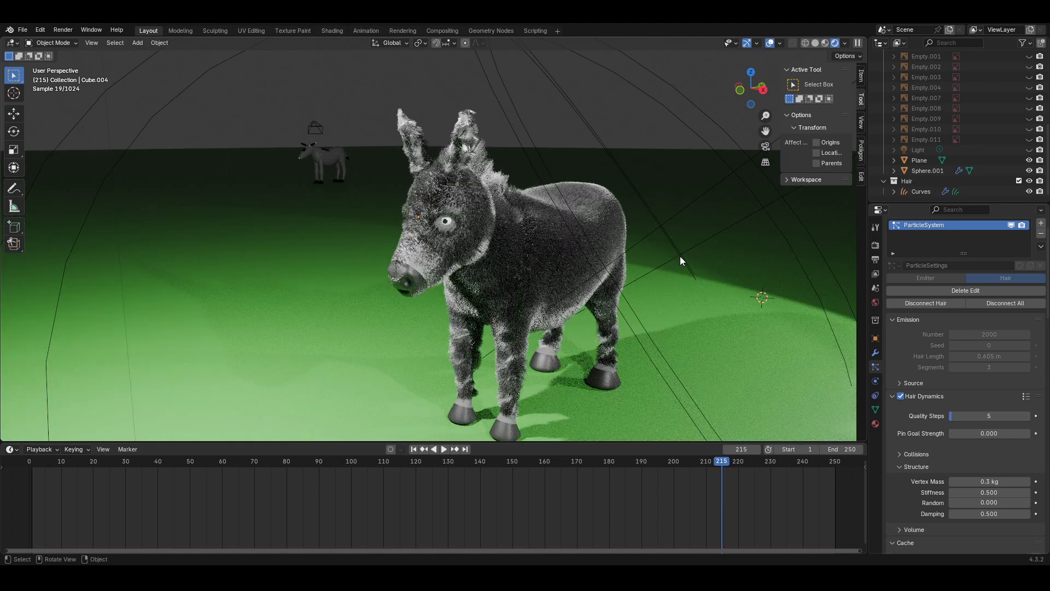
- Examine the rendered fur on the donkey's face, body and legs, and reselect the donkey
scroll(411, 260, up, 5)
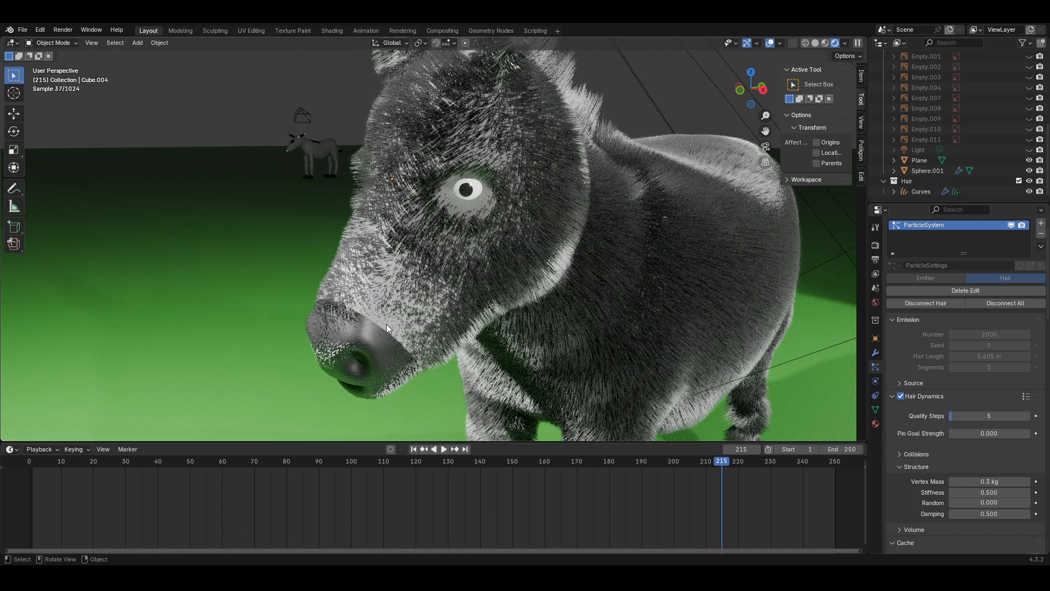
scroll(434, 313, down, 3)
scroll(432, 313, down, 4)
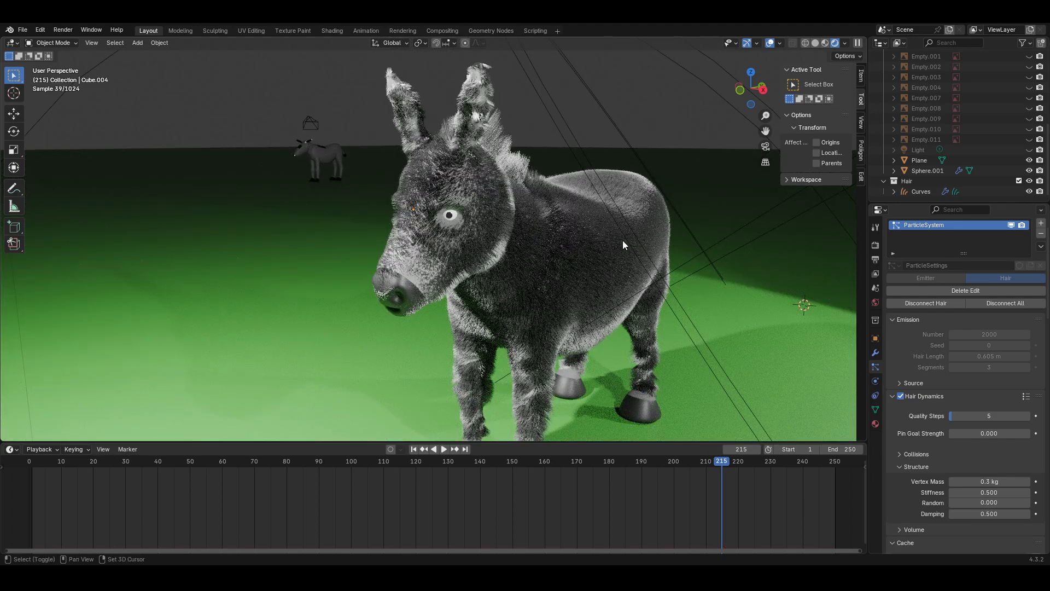
shift+middle_drag(622, 241, 471, 221)
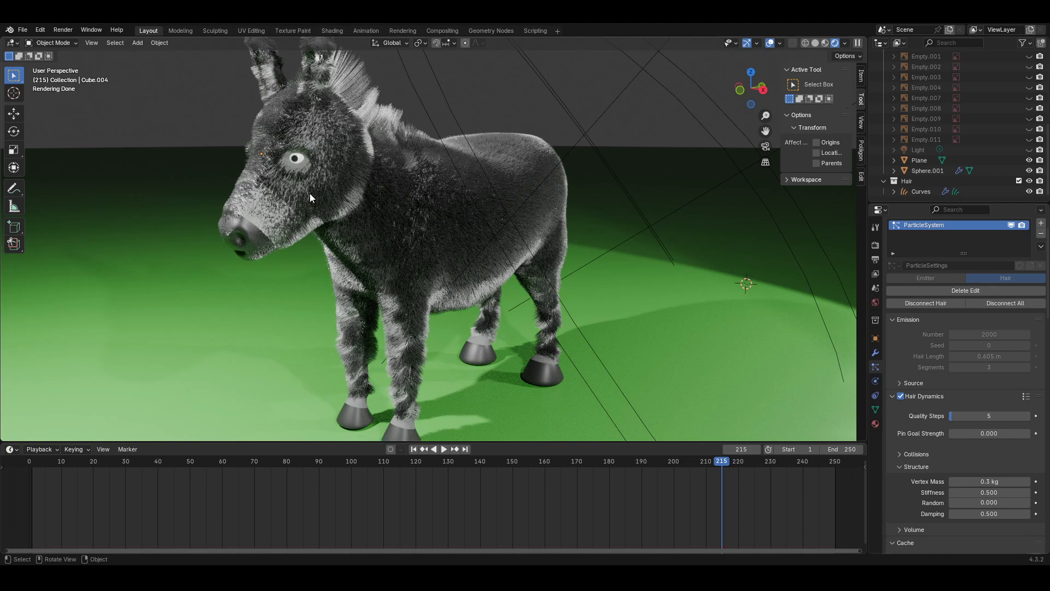
click(481, 345)
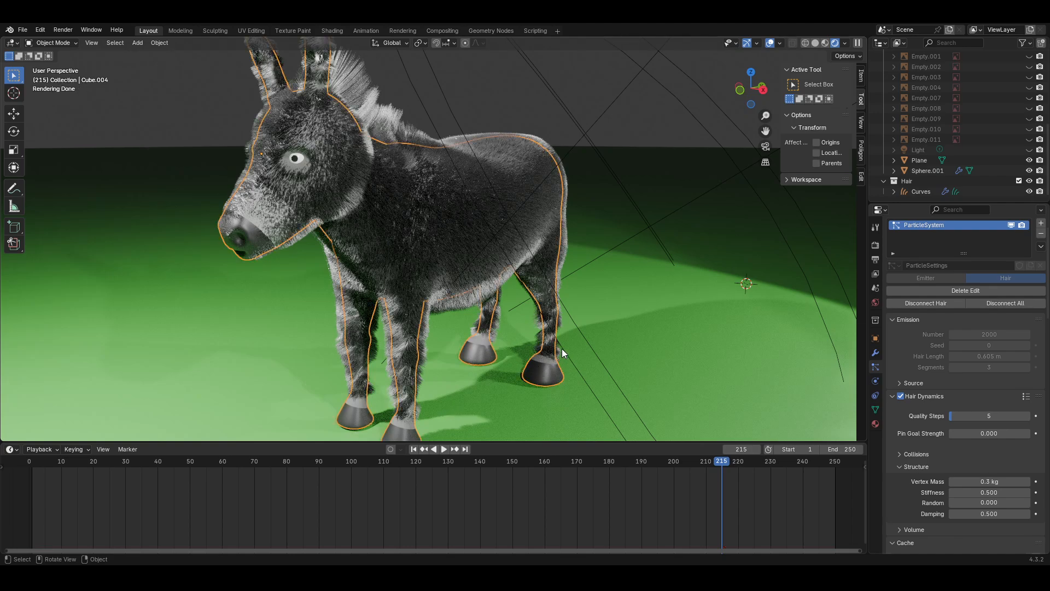
shift+middle_drag(291, 211, 423, 249)
scroll(359, 215, up, 4)
scroll(383, 246, down, 5)
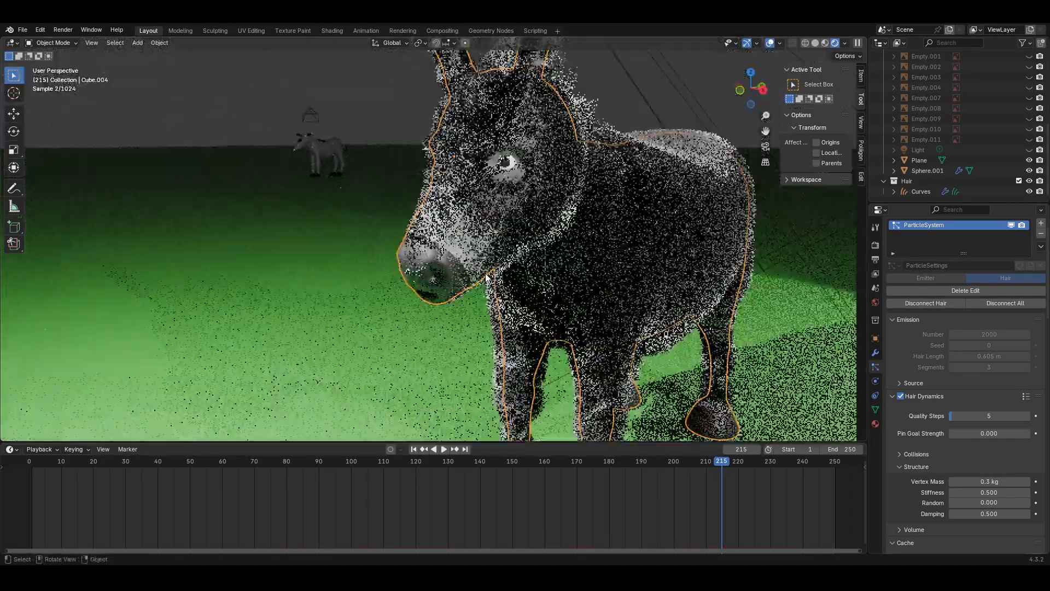
scroll(518, 238, down, 2)
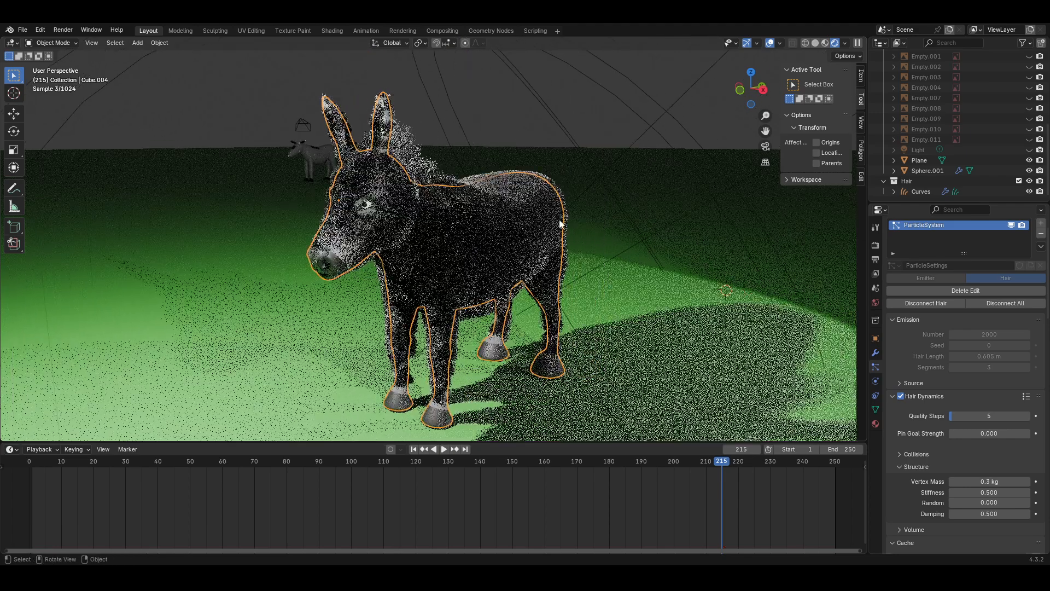